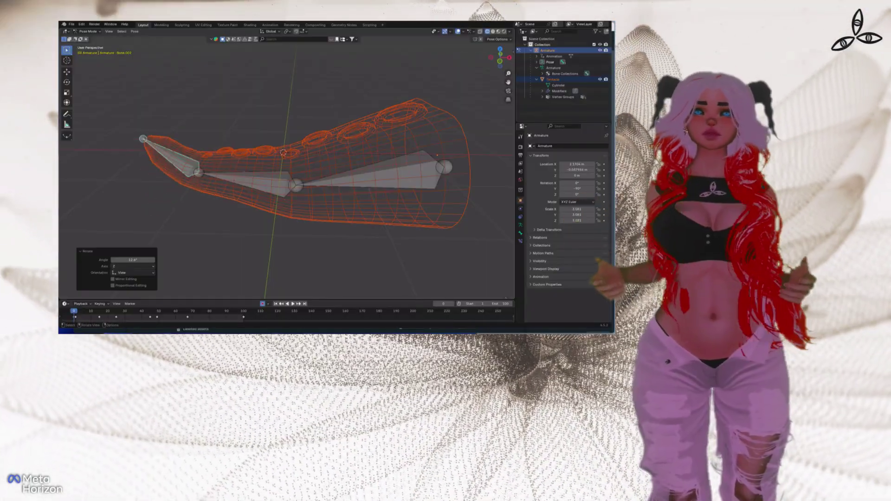
Select the tentacle rig's largest bone and rotate it to pose the mesh.
left_click(384, 175)
key("r")
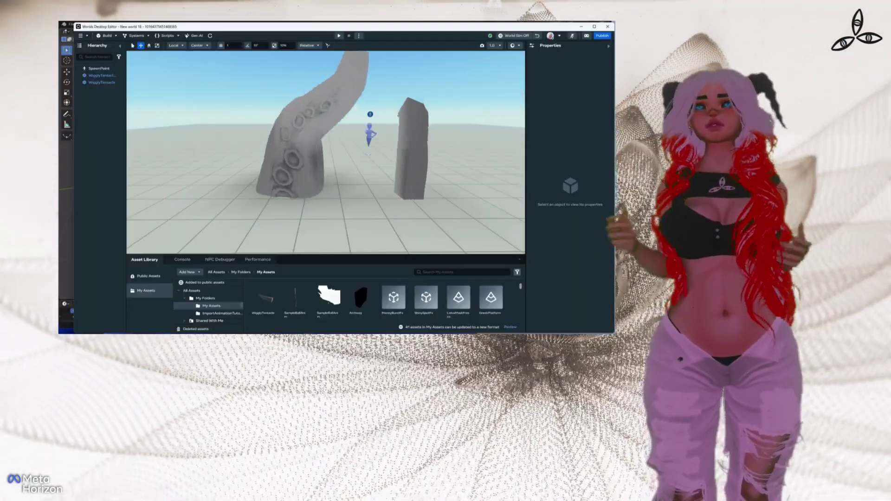
Switch to Worlds Desktop Editor, start the world preview and walk the avatar around the wiggly tentacles.
left_click(339, 35)
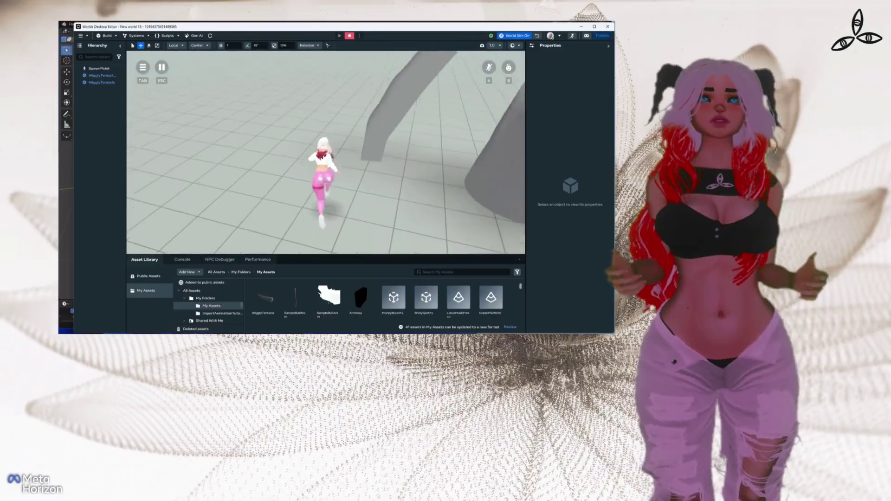
key("w")
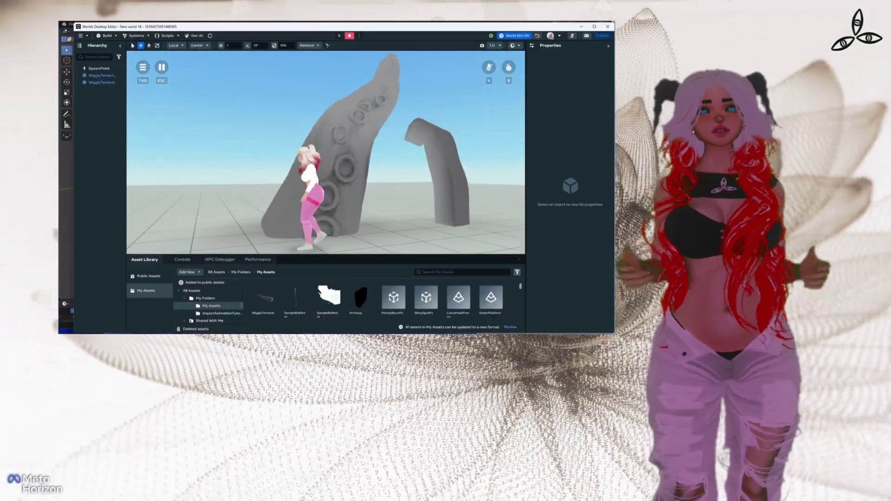
key("w")
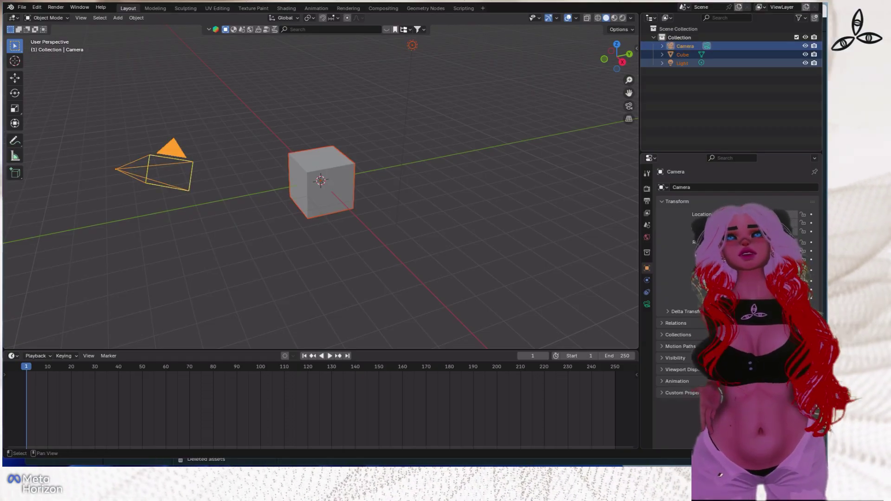
Delete the default camera, cube and light, and add a new cube mesh at the origin.
key("Delete")
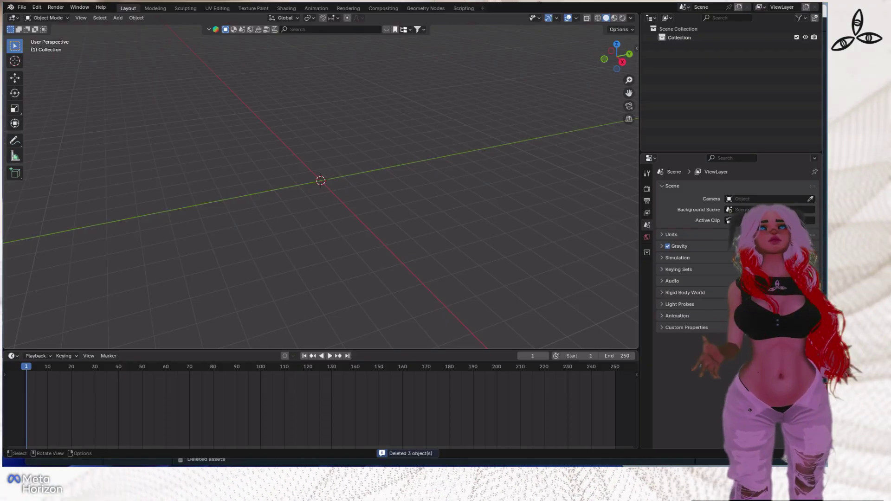
key("shift+a")
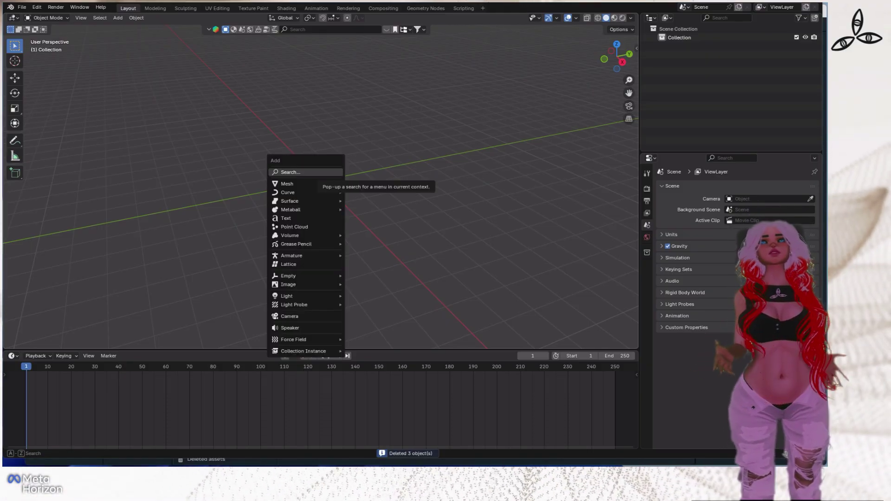
mouse_move(297, 184)
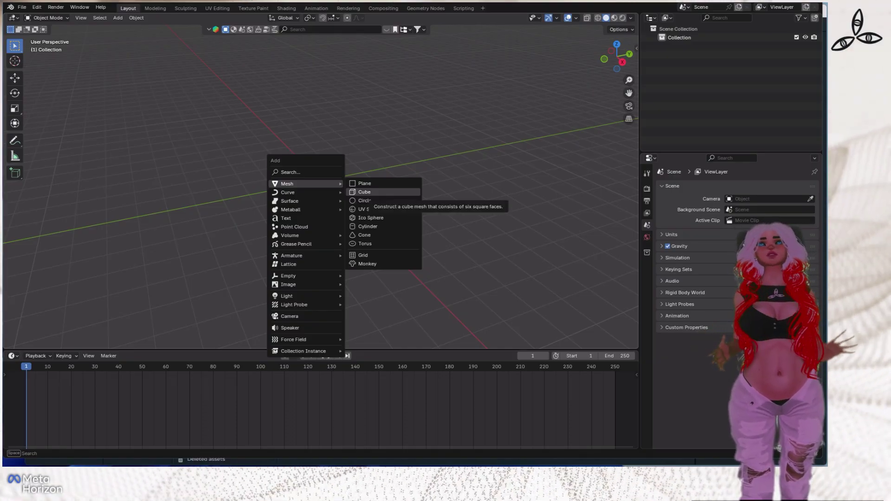
left_click(365, 192)
Scale the cube along the Y axis into a bar about seven times as long as it is wide.
middle_click_drag(364, 192, 378, 252)
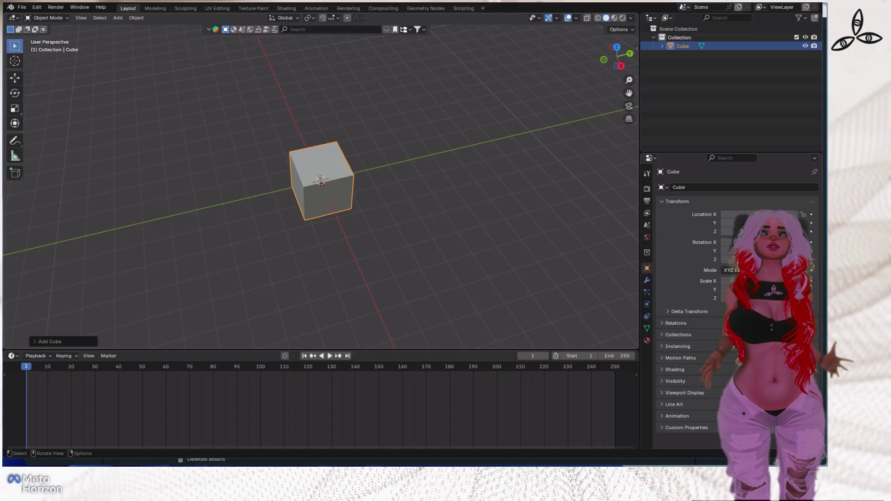
key("s")
key("y")
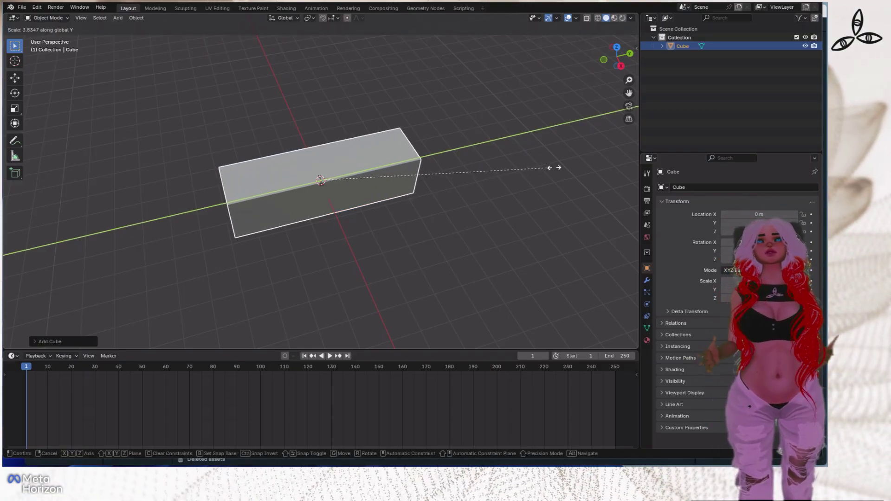
left_click(90, 145)
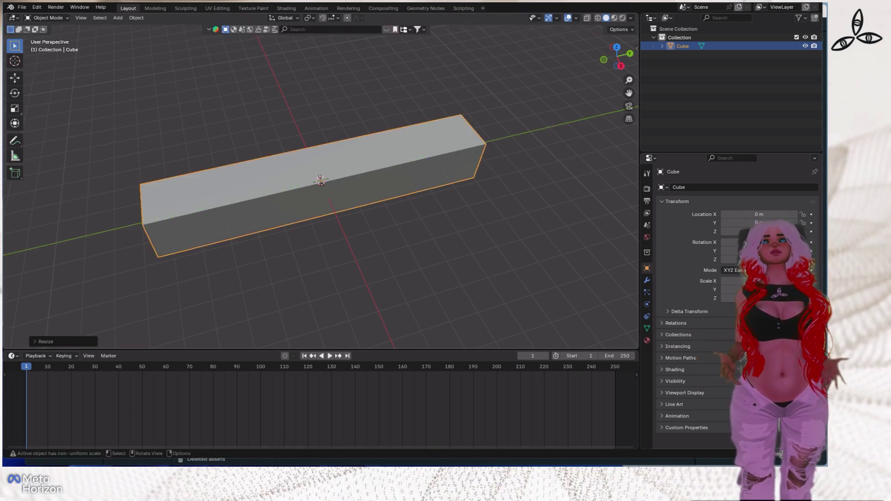
Add 18 evenly spaced loop cuts across the bar's length with Loop Cut and Slide, and return to Object Mode.
middle_click_drag(89, 146, 116, 108)
middle_click_drag(353, 195, 325, 188)
key("Tab")
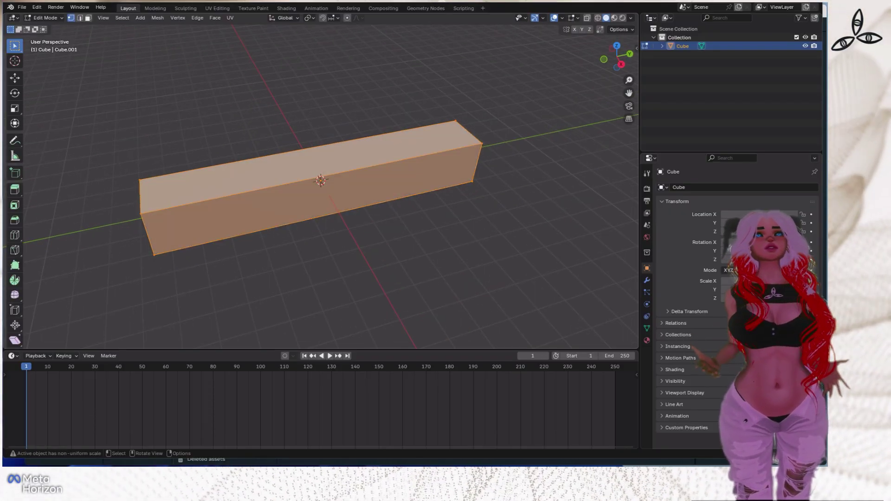
key("F3")
type("sub")
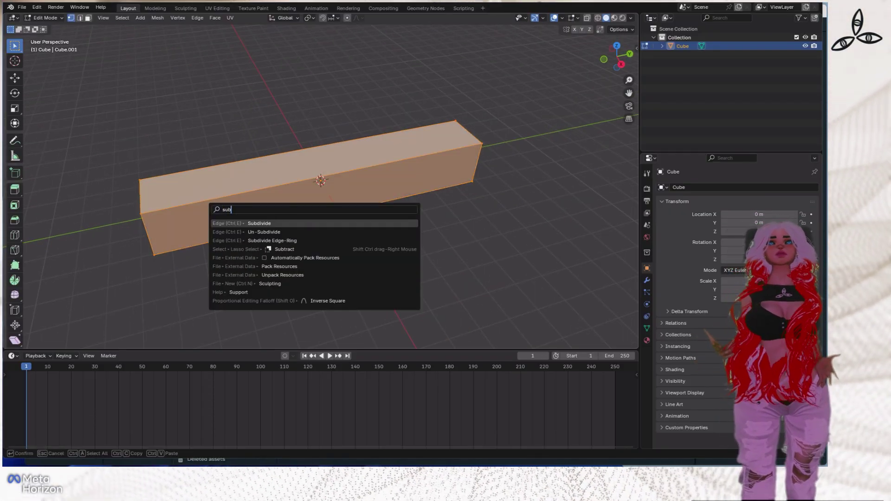
key("BackSpace")
key("BackSpace")
key("BackSpace")
type("loop c")
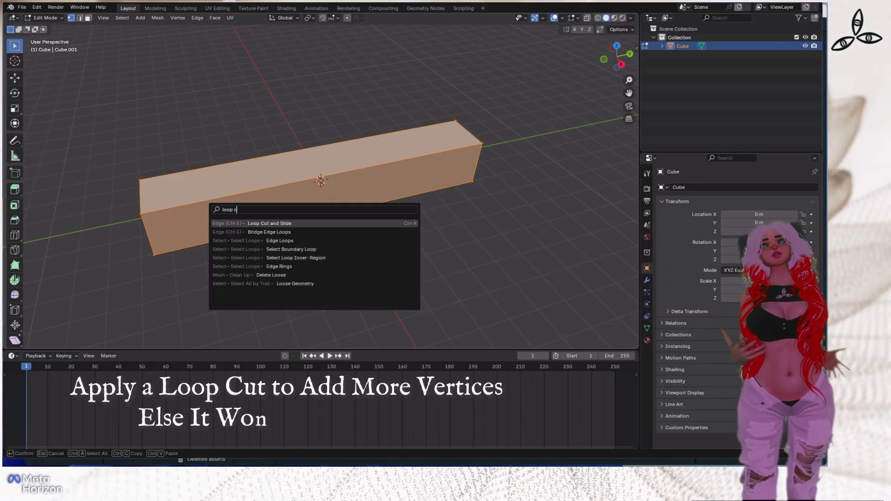
key("Return")
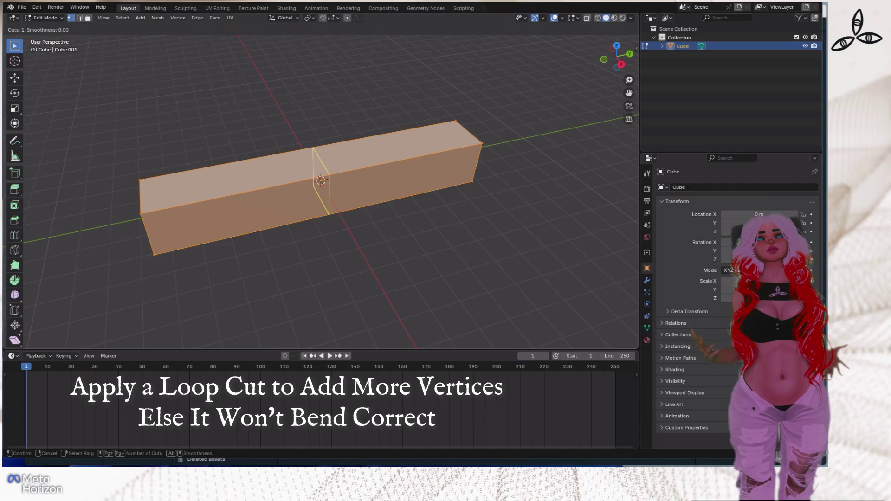
scroll(320, 181, "up", 17)
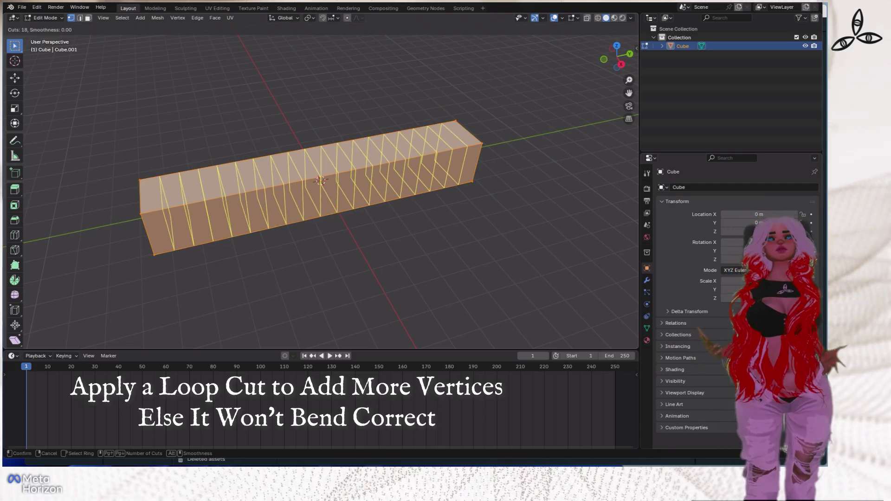
left_click(211, 205)
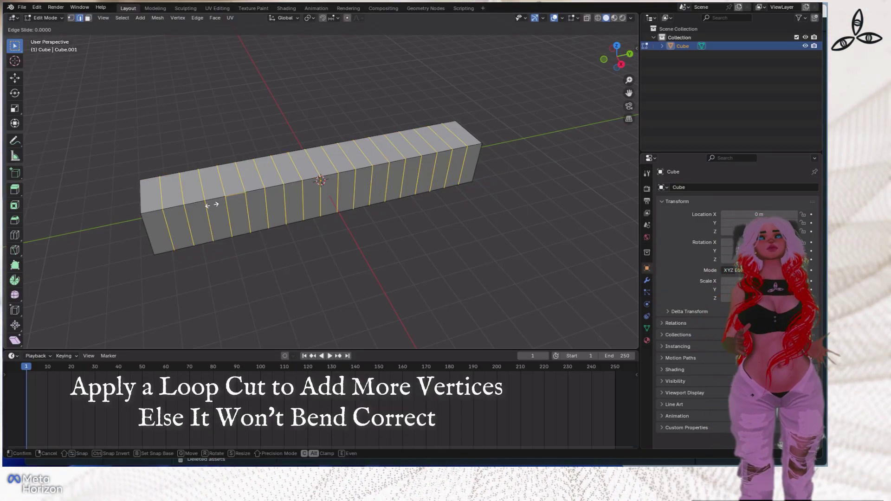
left_click(243, 221)
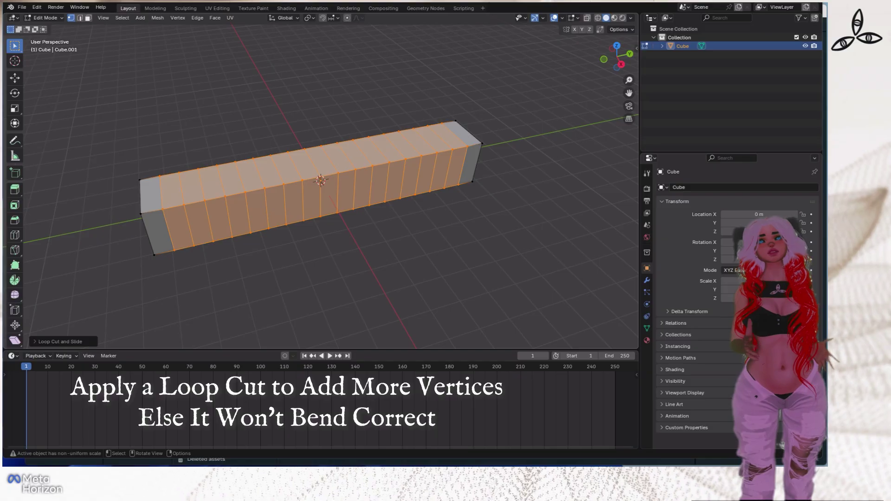
key("Tab")
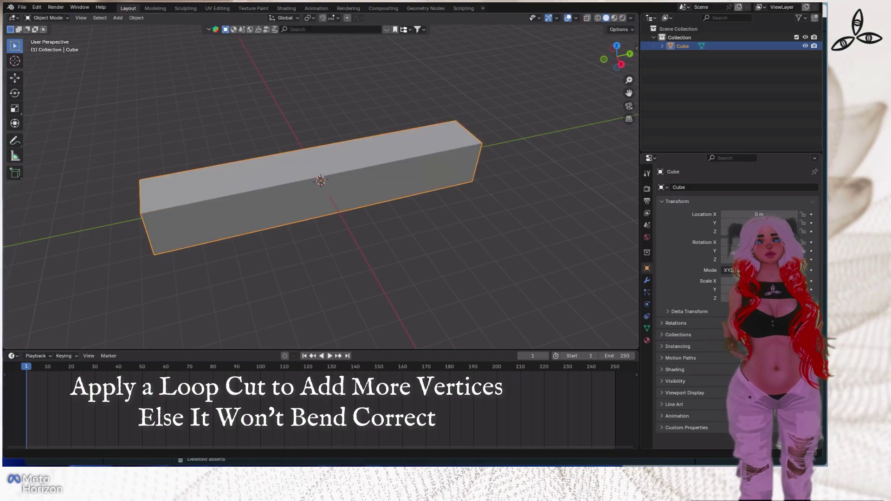
Inspect the bar's loop cuts in wireframe shading and restore solid shading.
left_click(598, 18)
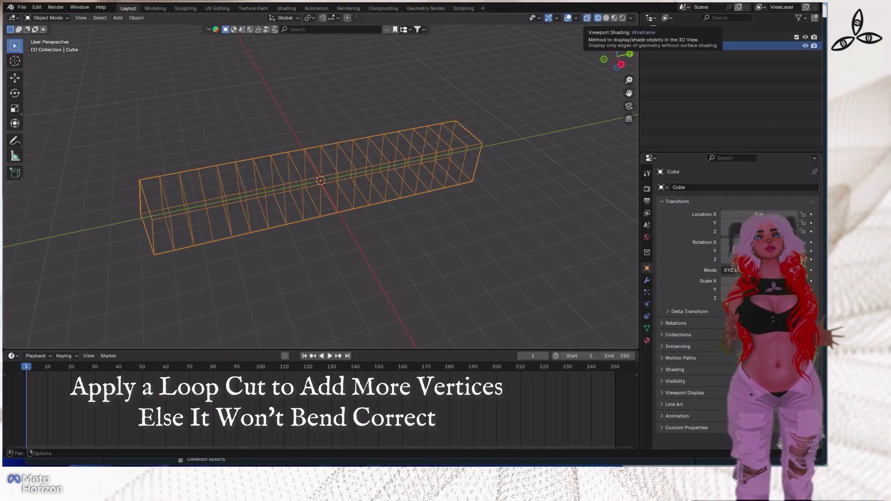
left_click(606, 17)
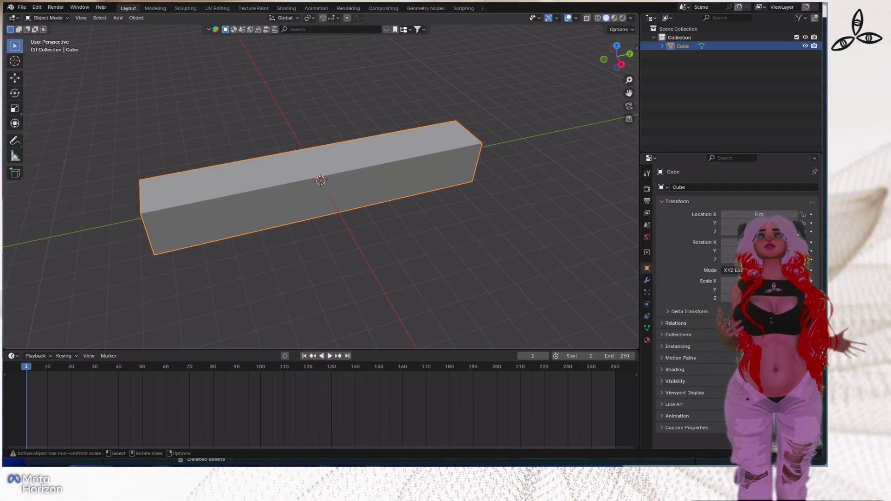
middle_click_drag(321, 209, 365, 190)
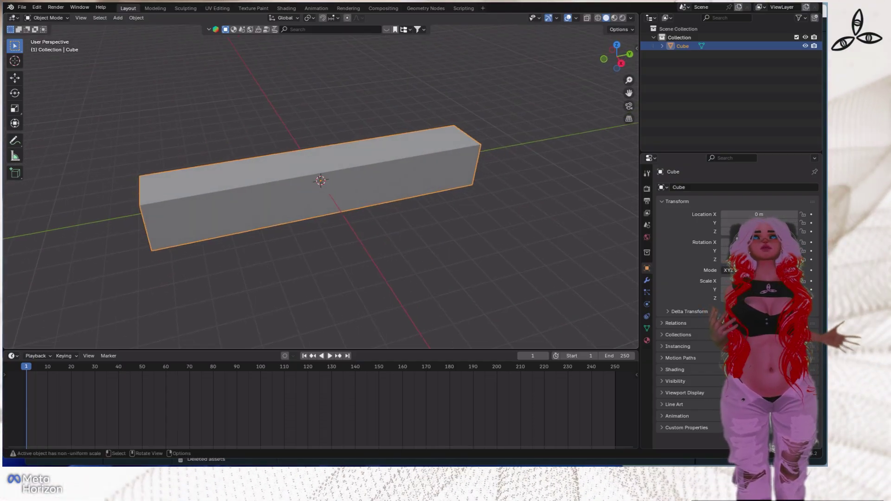
Look at the scene from the top and add a single-bone armature to the collection at the origin.
left_click(616, 45)
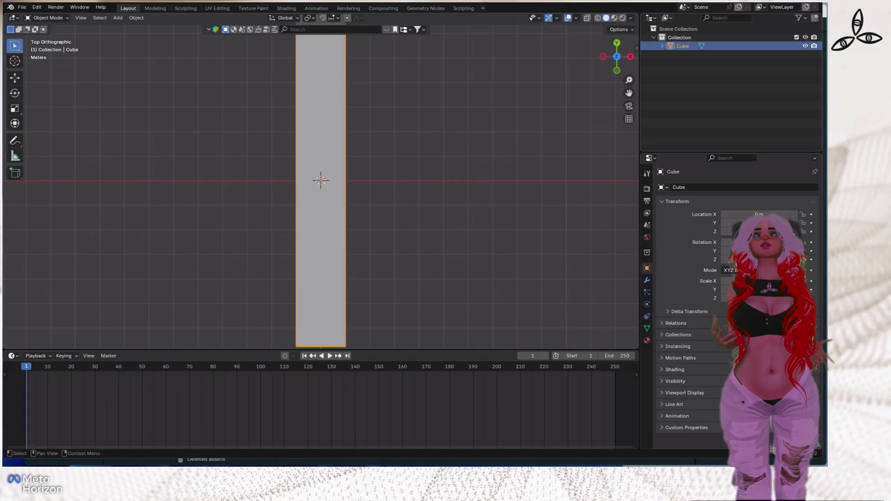
scroll(321, 181, "down", 3)
left_click(679, 38)
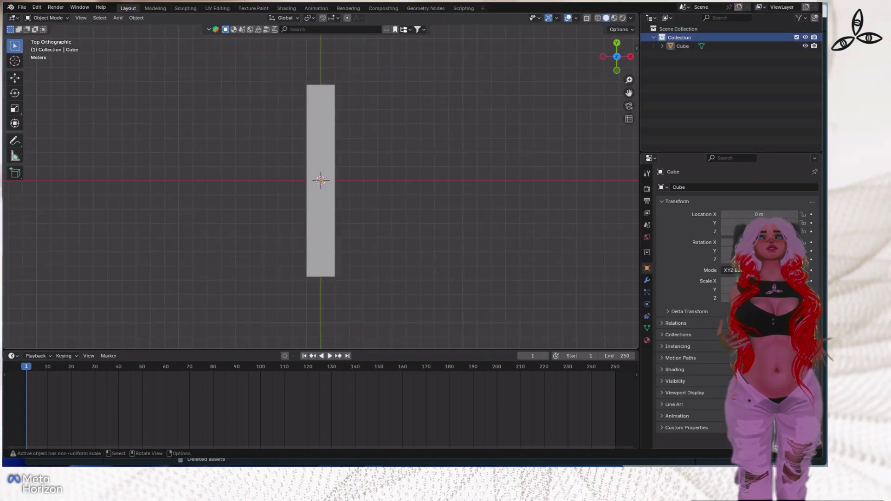
key("shift+a")
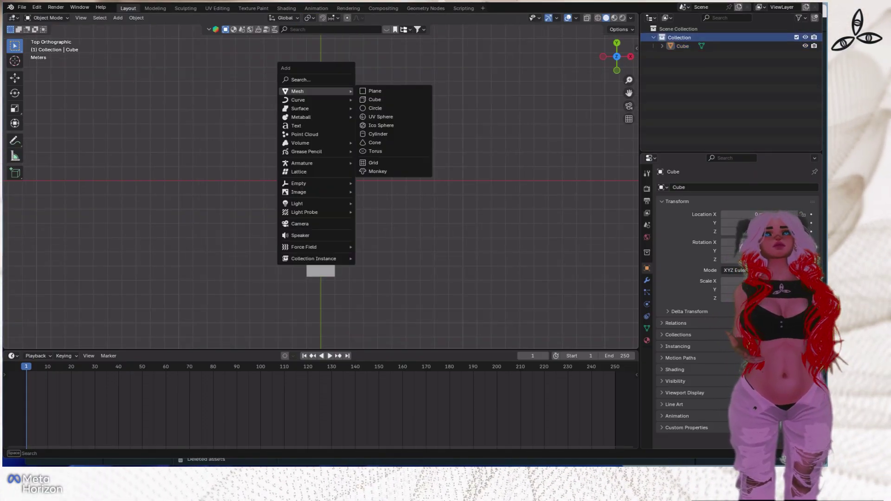
mouse_move(302, 163)
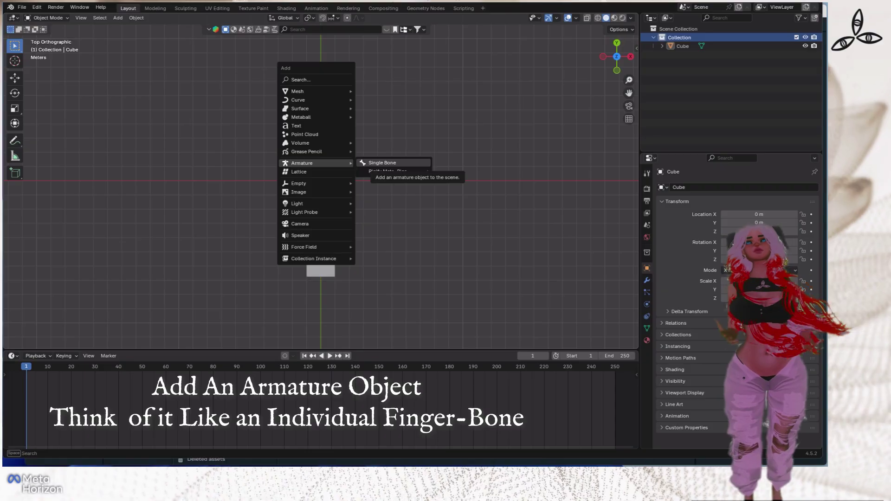
left_click(382, 163)
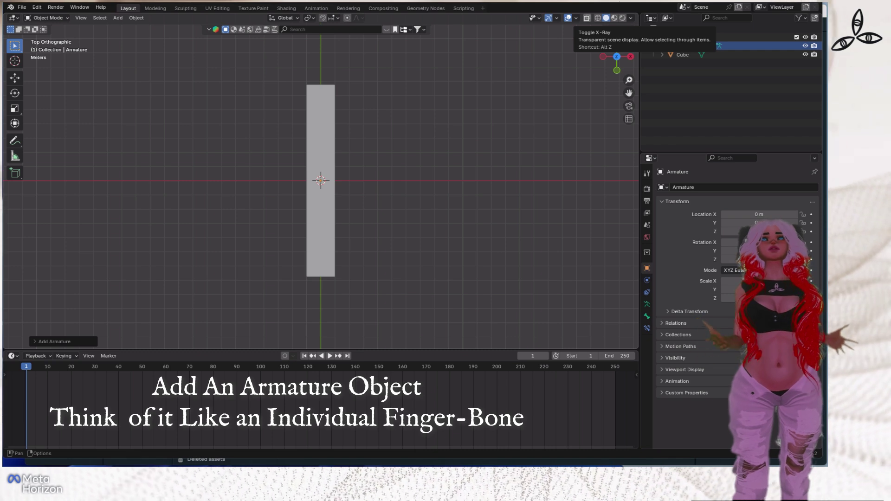
Enable X-ray display and locate the armature's bone inside the bar.
left_click(586, 17)
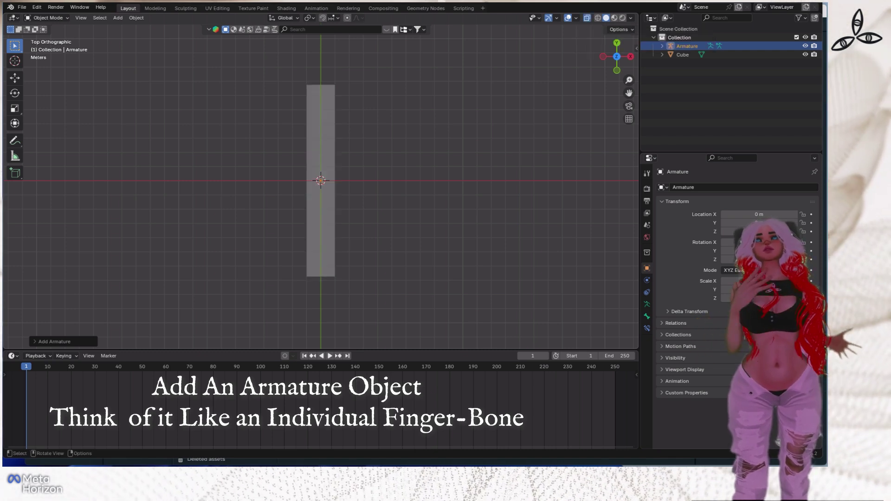
scroll(321, 185, "up", 20)
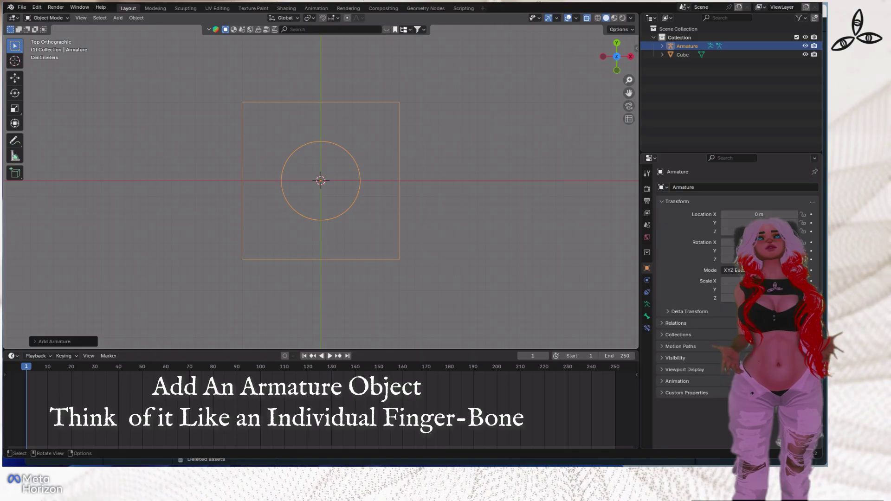
scroll(321, 185, "down", 20)
scroll(321, 186, "up", 8)
middle_click_drag(321, 186, 220, 87)
scroll(321, 186, "up", 5)
scroll(320, 185, "up", 2)
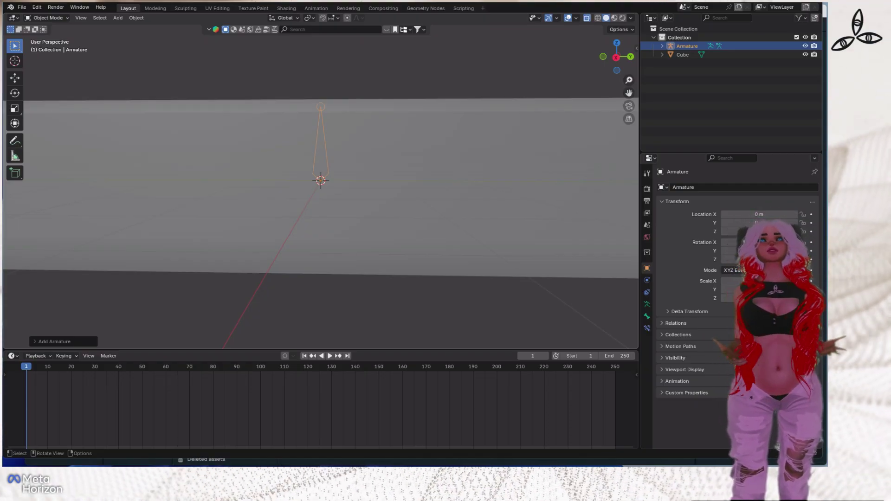
Rotate the armature 90° about the global X axis so the bone lies along the bar.
key("r")
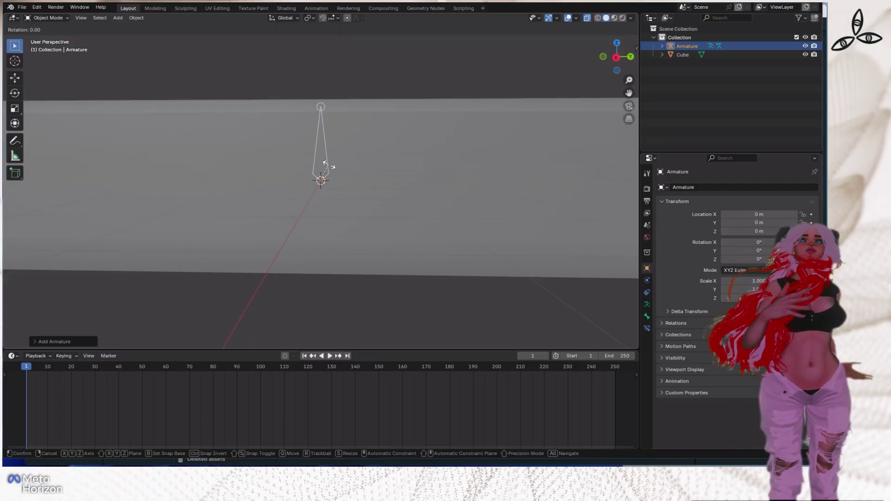
type("x")
type("90")
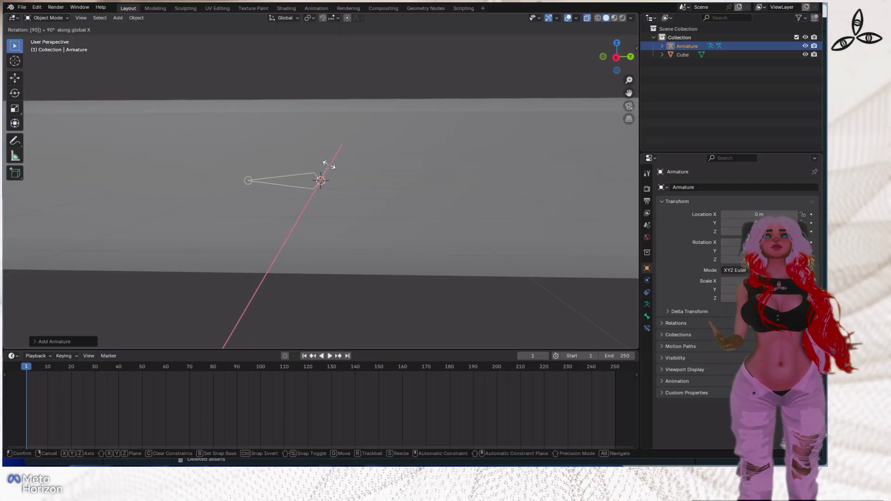
key("Return")
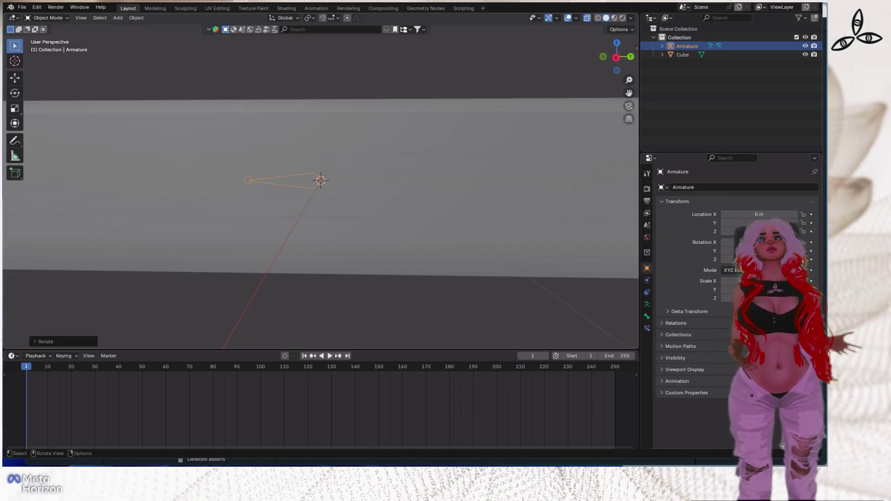
Move the armature about 6.8 m along the global Y axis so its bone starts at the bar's far end.
middle_click_drag(320, 209, 321, 211)
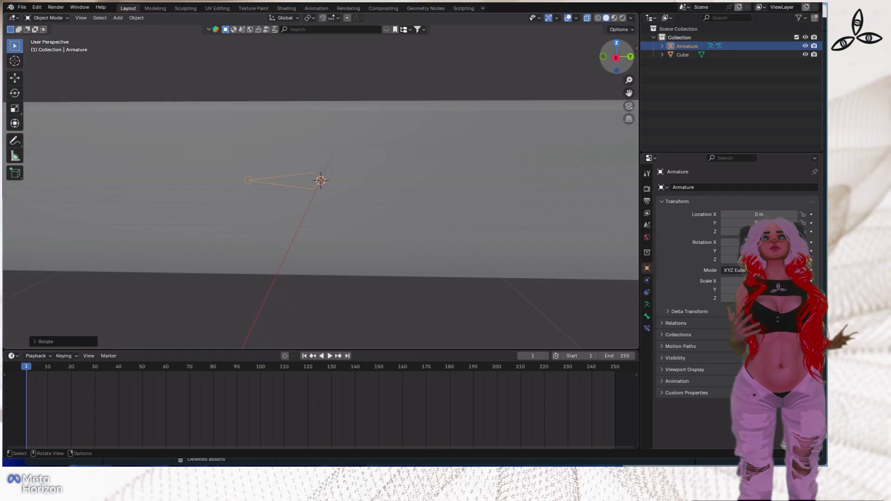
left_click(617, 43)
scroll(321, 186, "down", 8)
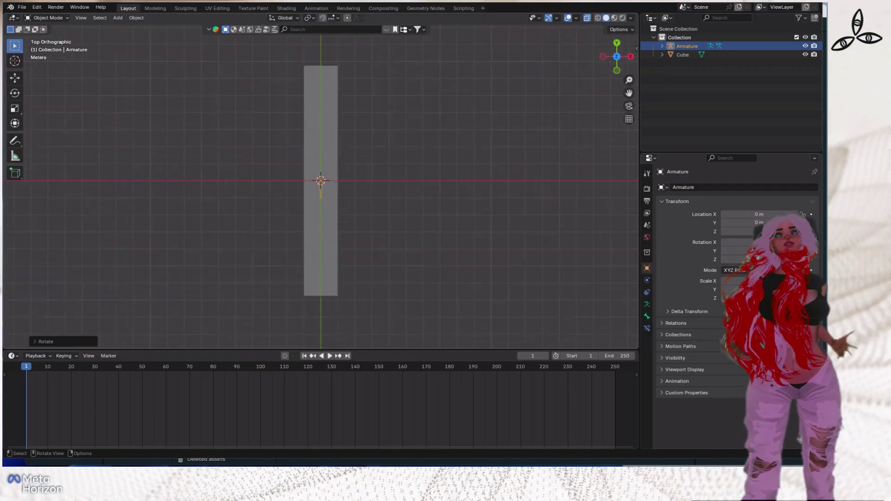
scroll(321, 181, "up", 2)
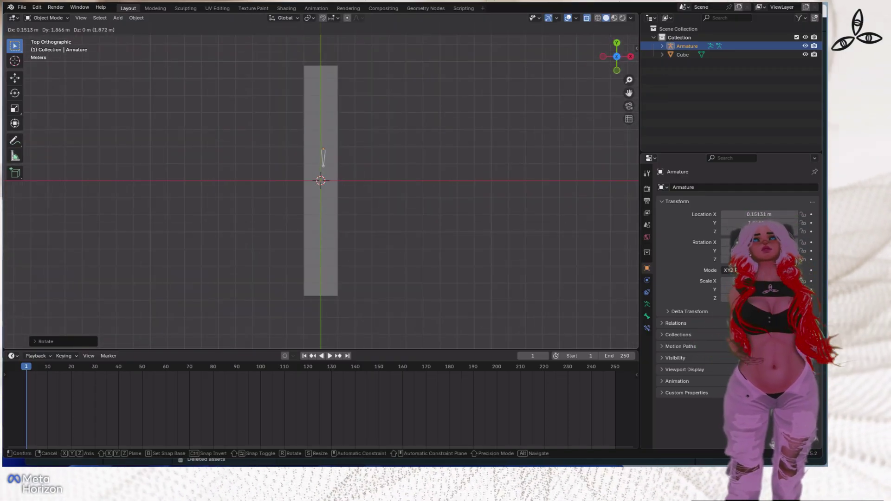
key("y")
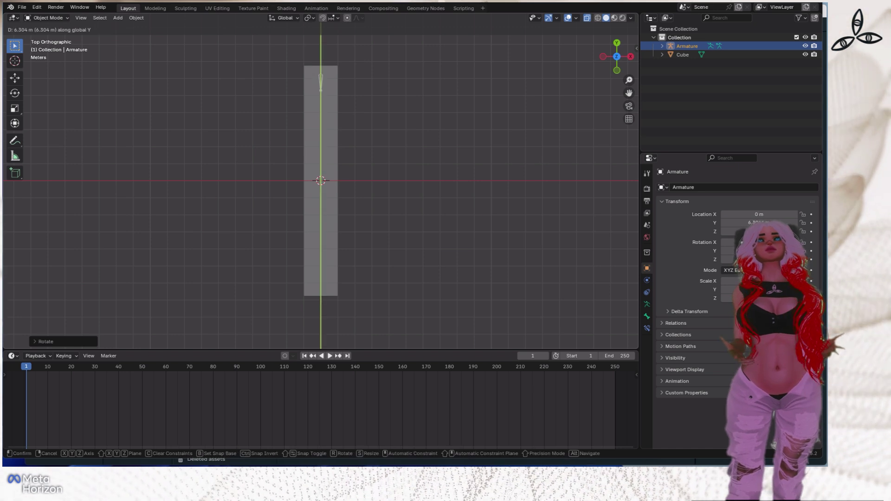
left_click(321, 74)
scroll(321, 74, "up", 3)
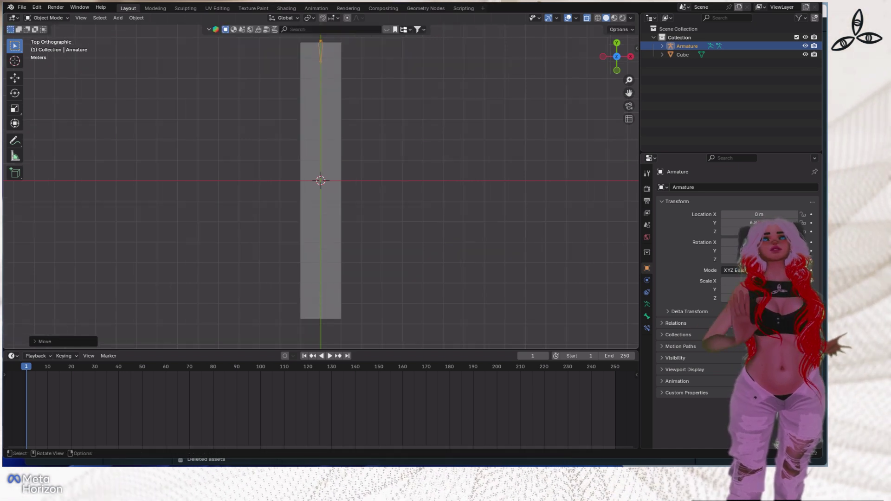
middle_click_drag(321, 74, 301, 247, "shift")
scroll(301, 247, "up", 2)
scroll(320, 180, "up", 4)
middle_click_drag(321, 180, 317, 208)
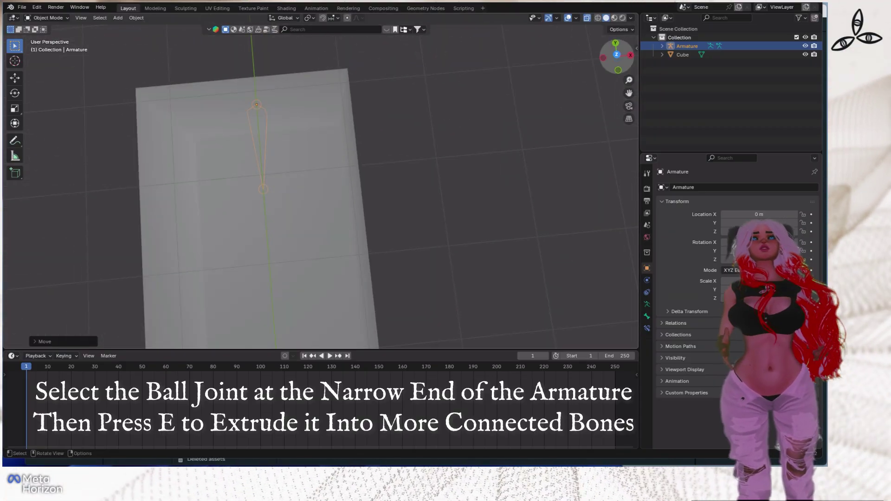
Scale the armature uniformly by about 3.4 so its bone spans roughly a quarter of the bar in top view.
left_click(617, 53)
scroll(321, 181, "down", 6)
middle_click_drag(306, 260, 320, 110, "shift")
scroll(320, 179, "down", 4)
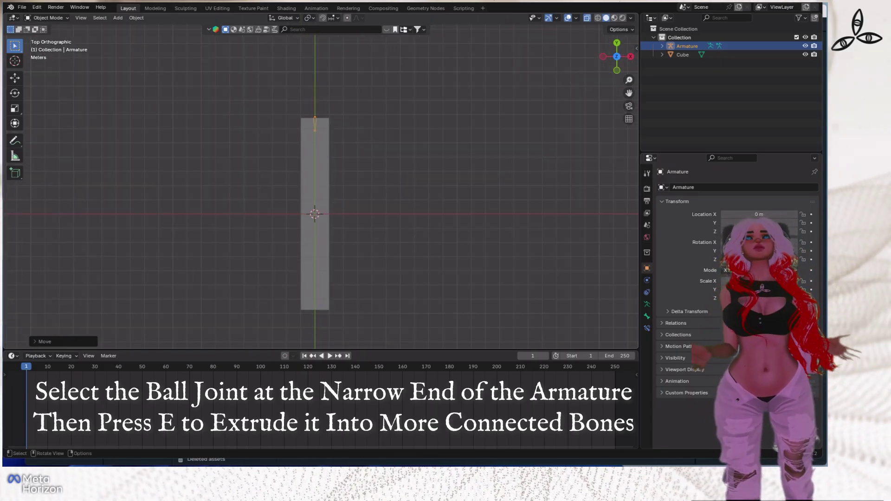
key("s")
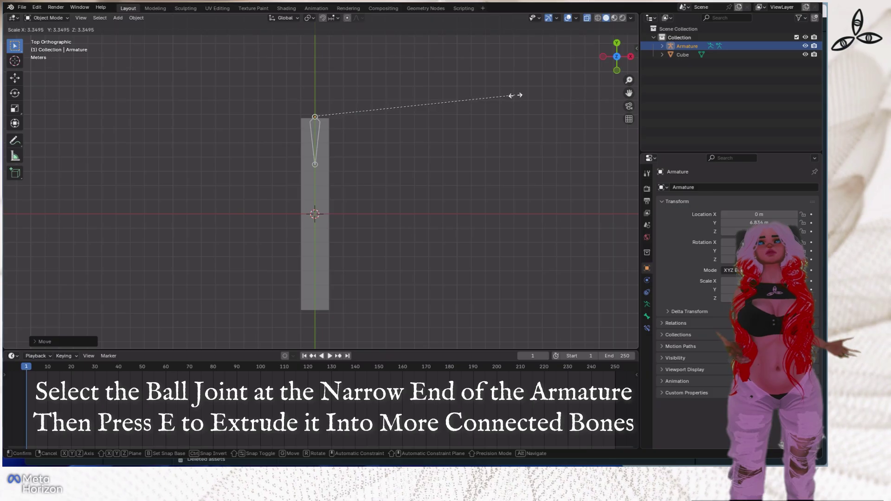
left_click(520, 94)
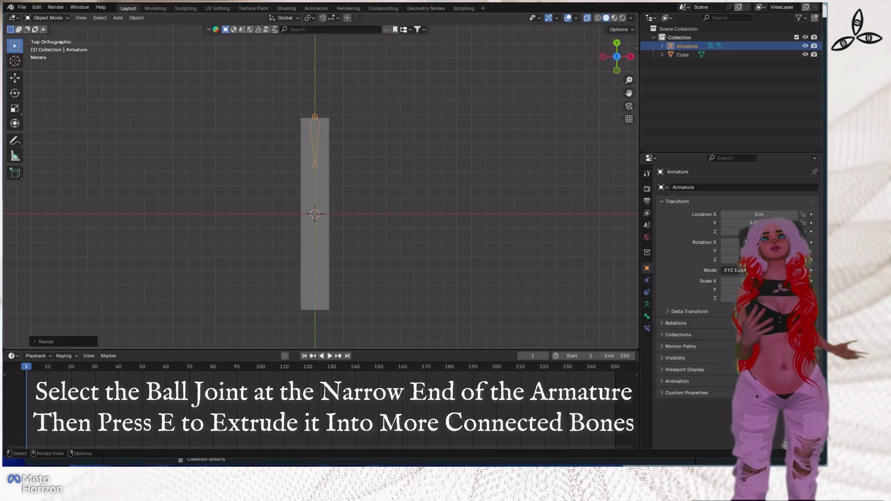
Enter Edit Mode on the armature and extrude a second bone from the narrow-end joint along Y, just past the origin.
key("Tab")
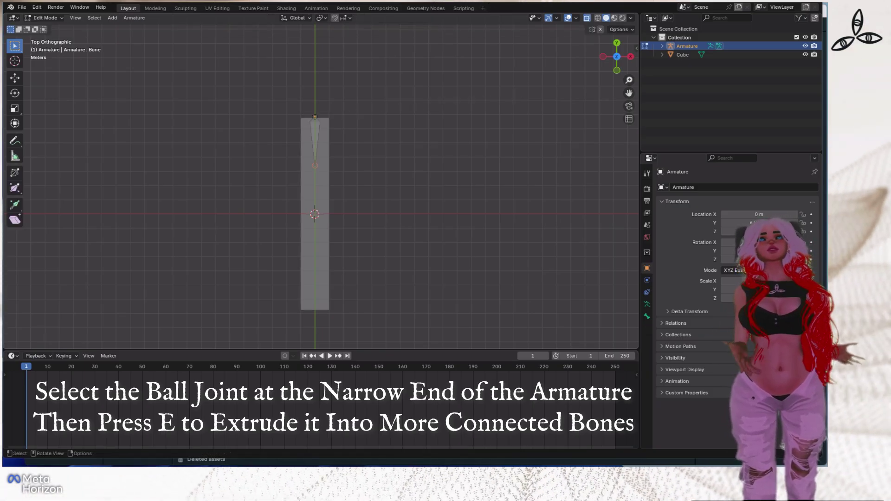
scroll(321, 181, "up", 5)
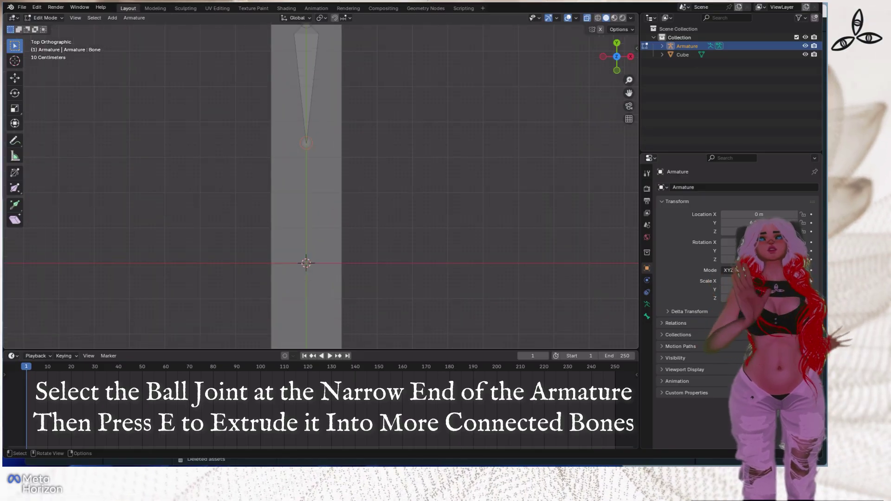
scroll(320, 181, "down", 4)
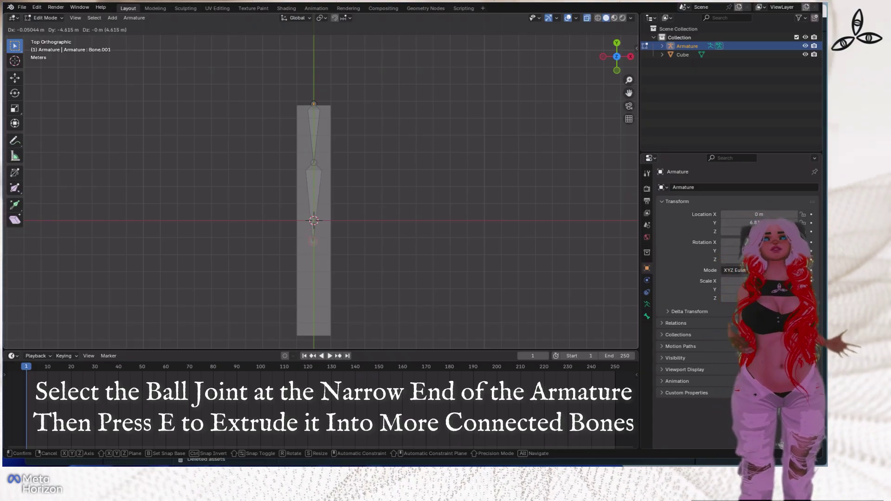
key("y")
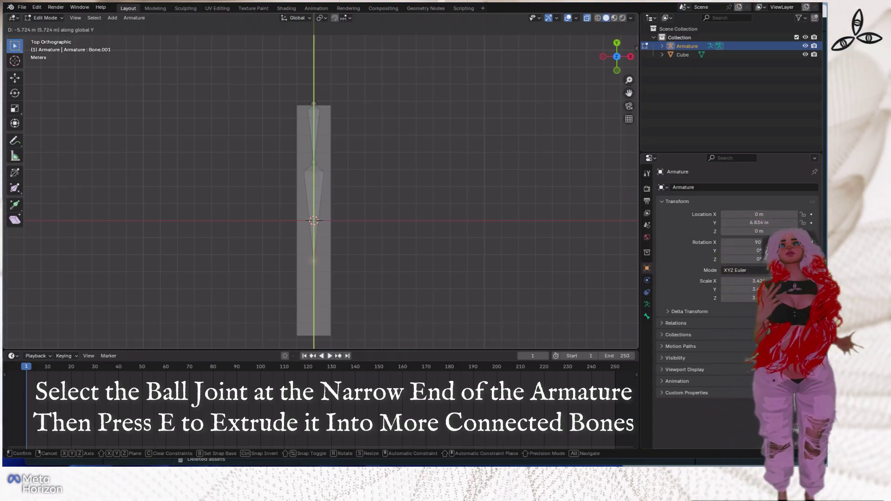
left_click(314, 222)
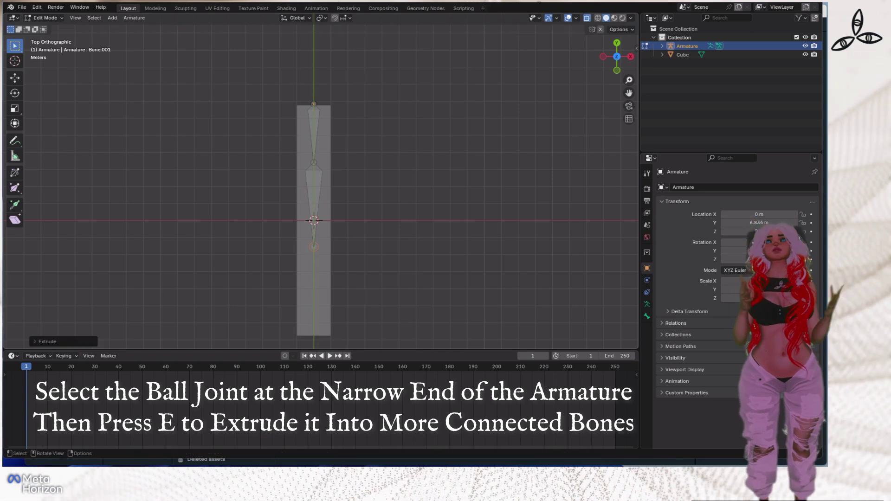
Extrude two more connected bones along the bar to its other end and return to Object Mode.
key("e")
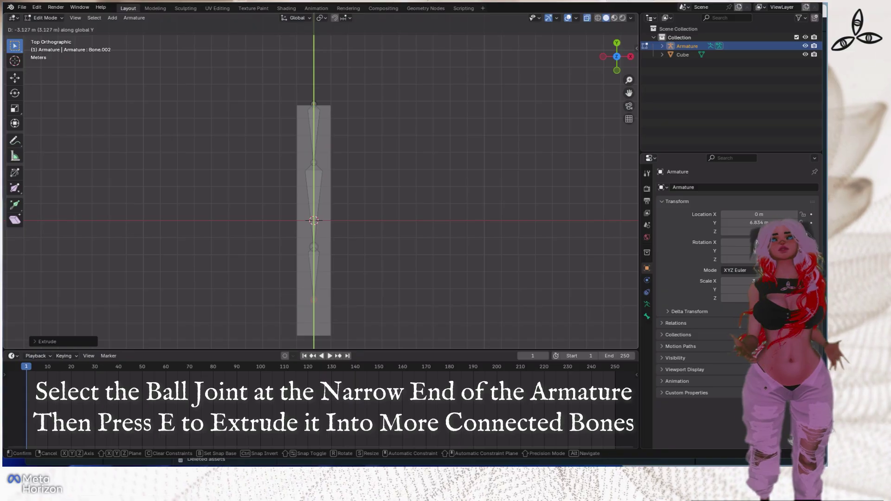
left_click(314, 221)
key("e")
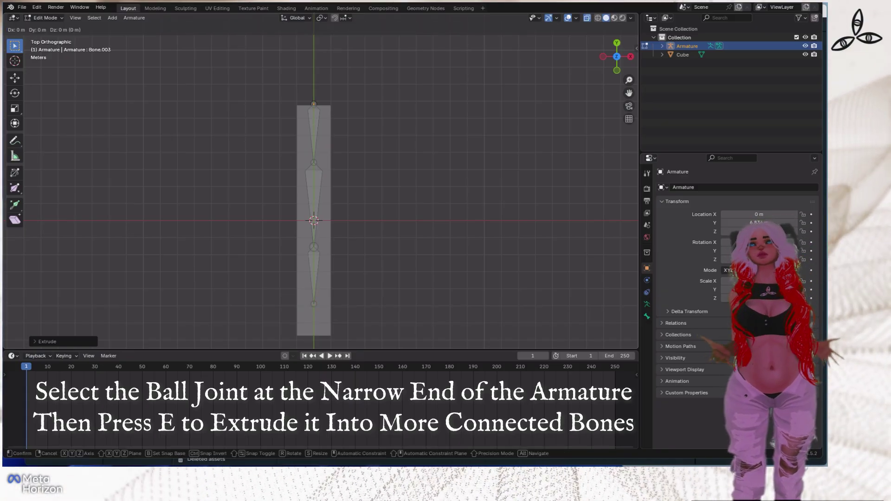
left_click(314, 221)
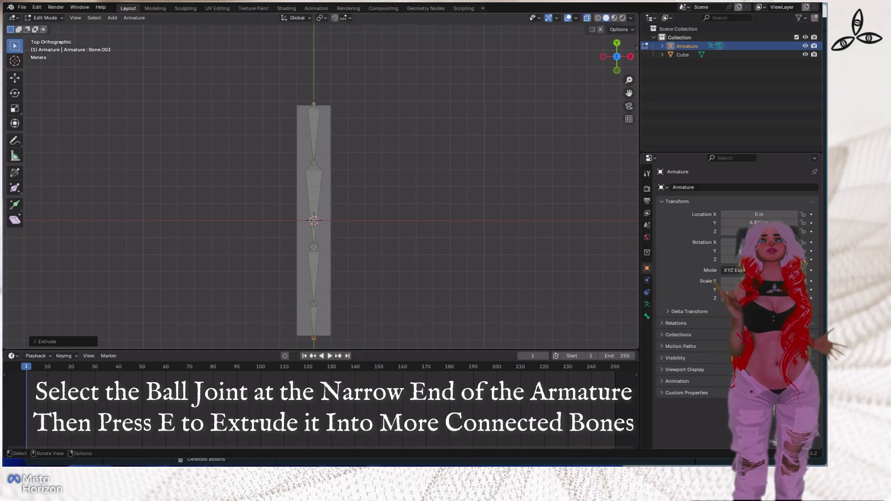
middle_click_drag(314, 221, 320, 292, "shift")
scroll(322, 102, "up", 6)
scroll(304, 27, "up", 2)
scroll(311, 194, "down", 3)
scroll(311, 194, "down", 1)
scroll(319, 292, "down", 3)
middle_click_drag(320, 181, 278, 284)
key("Tab")
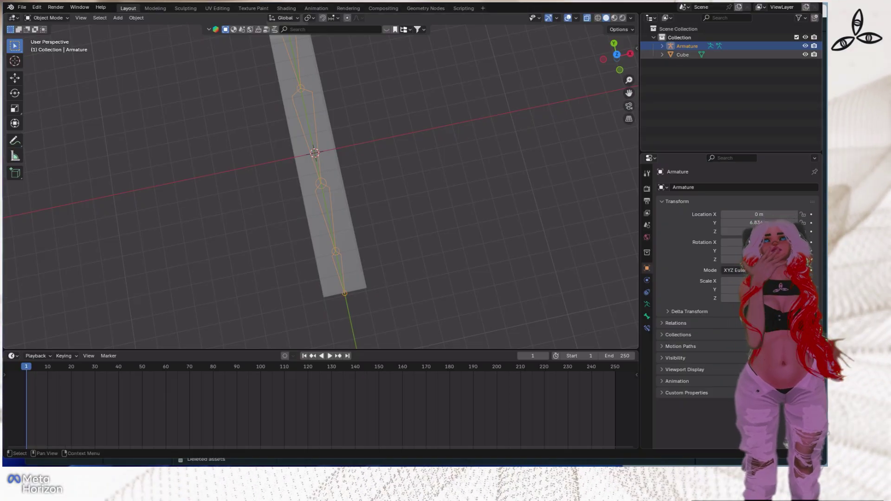
Select the bar first and add the armature as the active object, with the parenting options open.
key("alt+a")
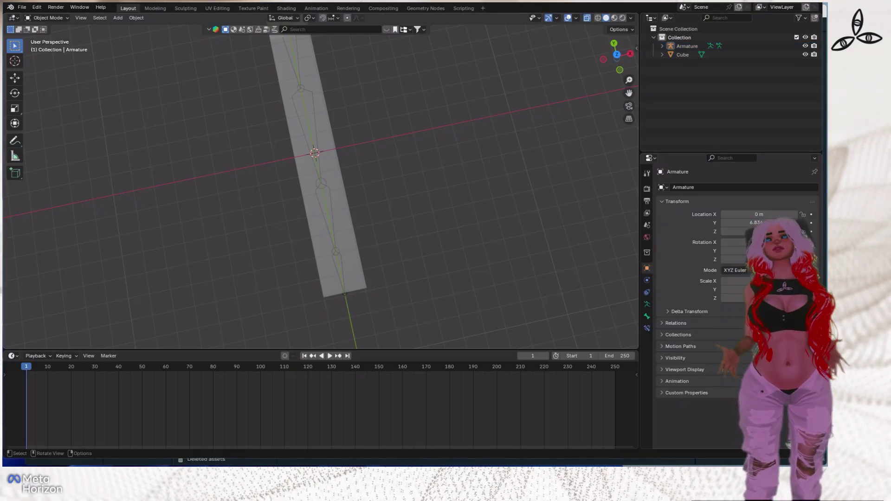
left_click(338, 204)
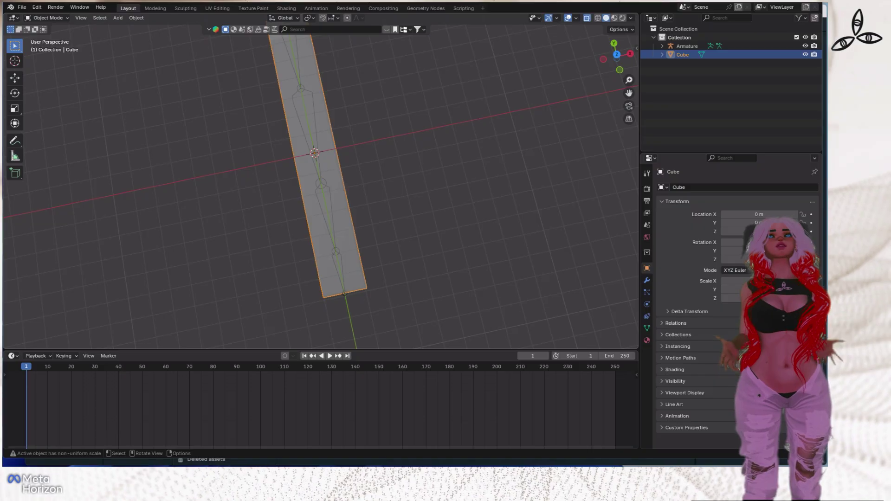
key("shift")
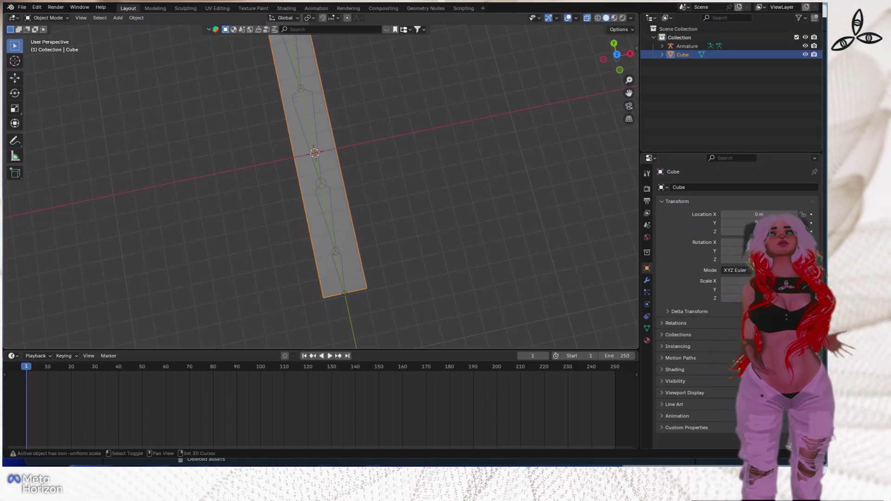
left_click(314, 149, "shift")
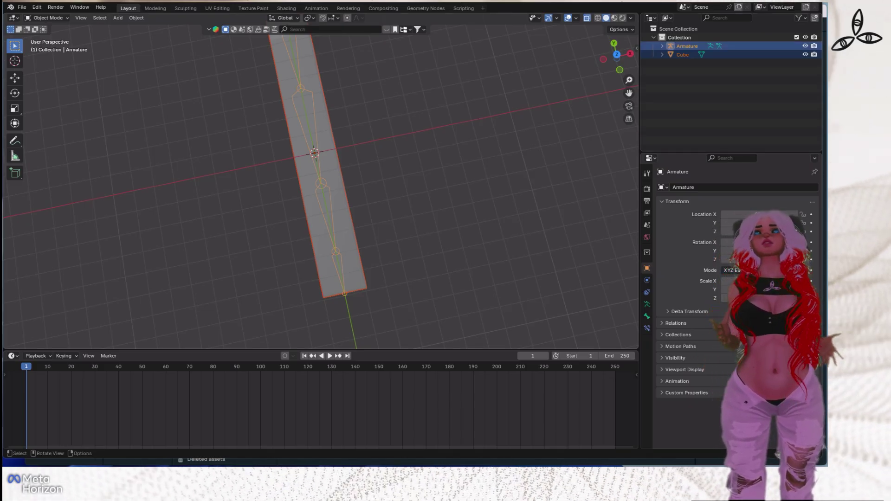
key("ctrl+p")
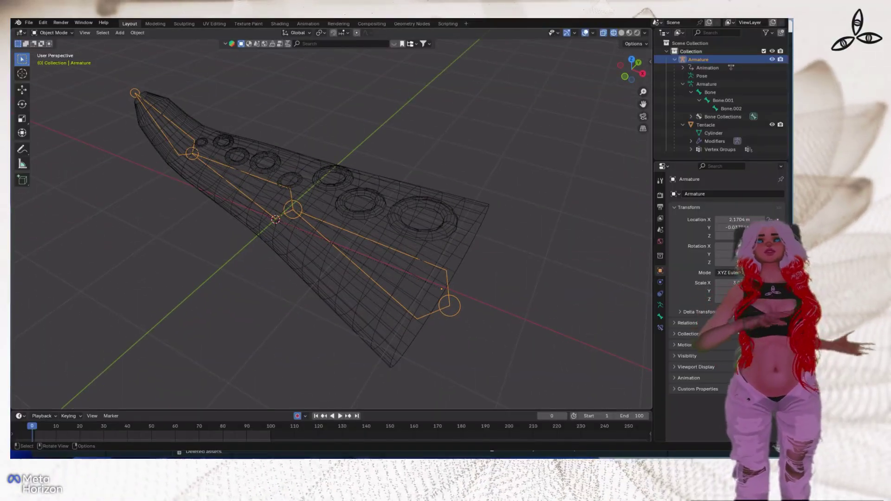
Put the finished tentacle mesh into Weight Paint mode under solid shading and show its vertex groups.
key("shift+z")
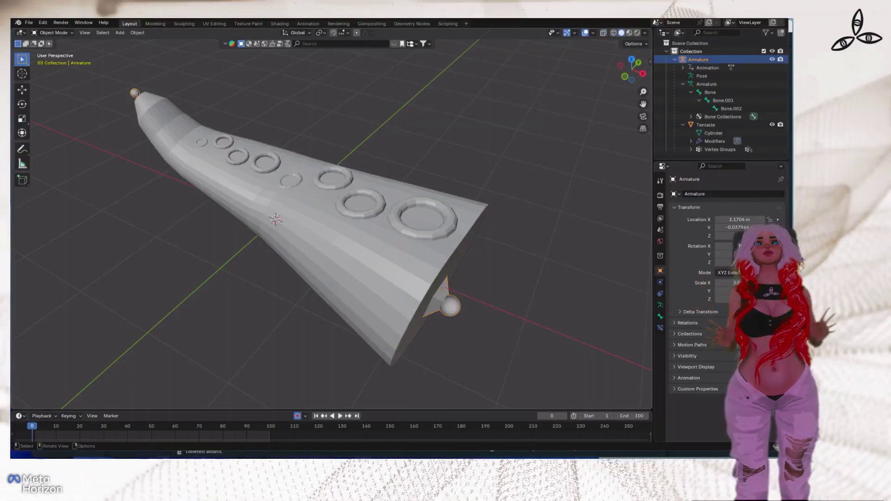
left_click(362, 232)
left_click(53, 32)
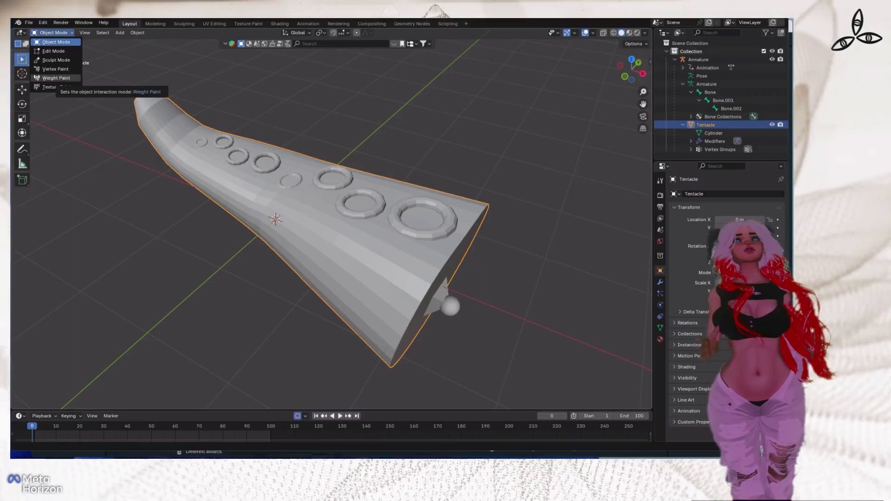
left_click(56, 78)
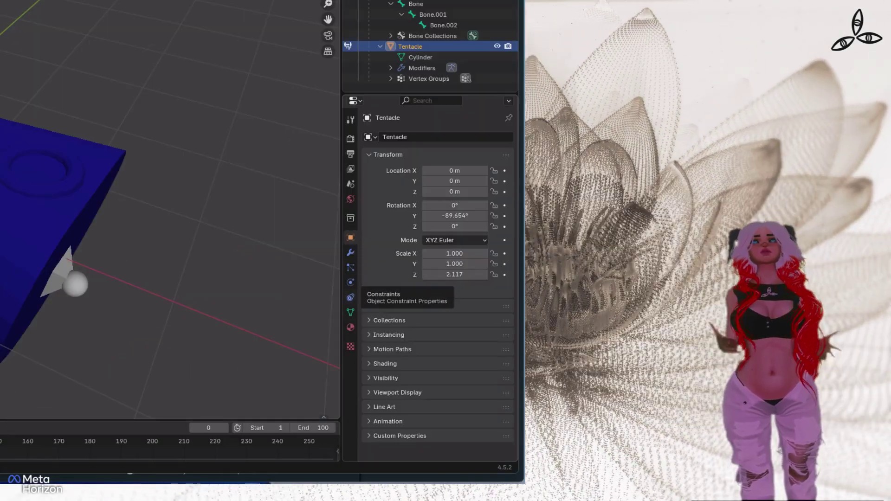
left_click(351, 313)
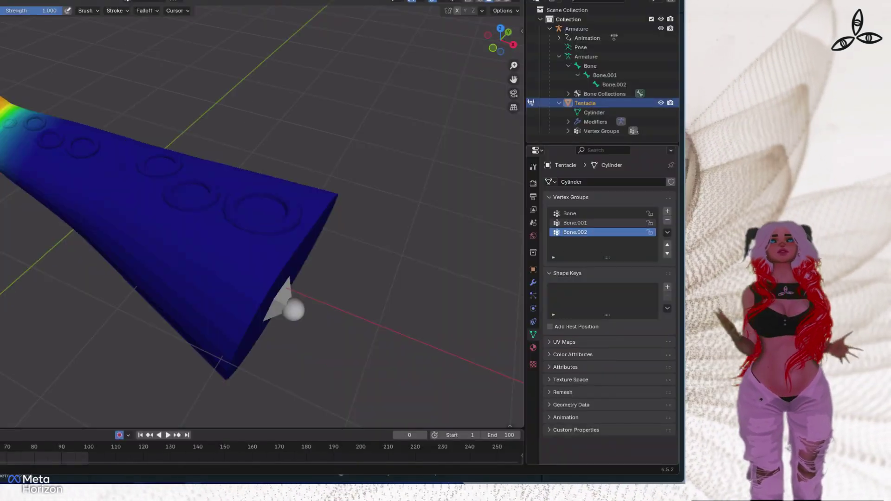
Compare how the vertex groups Bone, Bone.001 and Bone.002 influence the tentacle mesh.
left_click(580, 223)
left_click(576, 214)
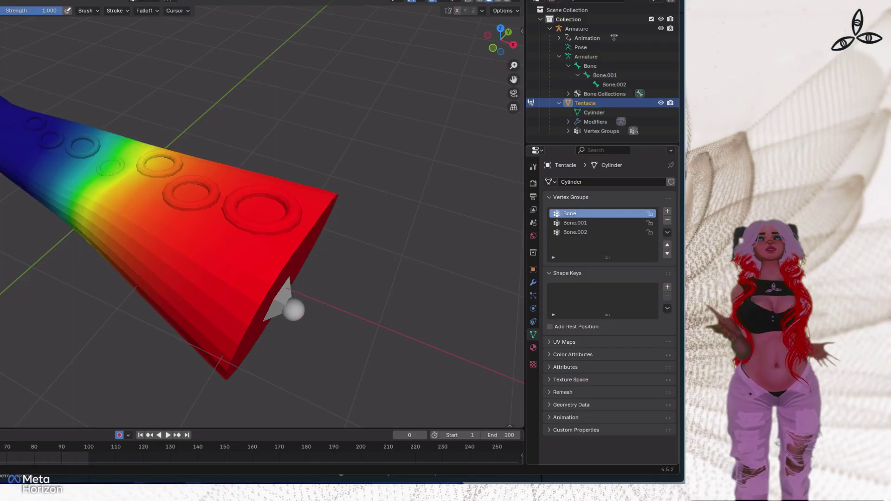
left_click(574, 223)
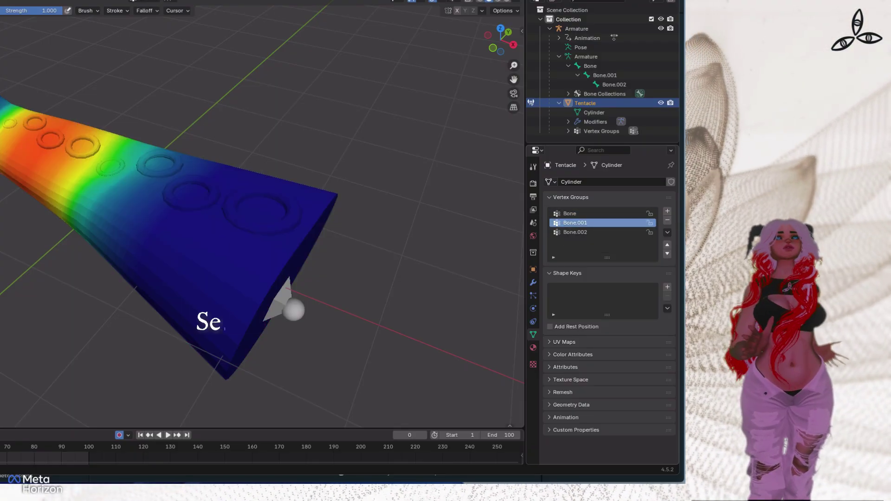
left_click(574, 232)
left_click(574, 223)
left_click(575, 214)
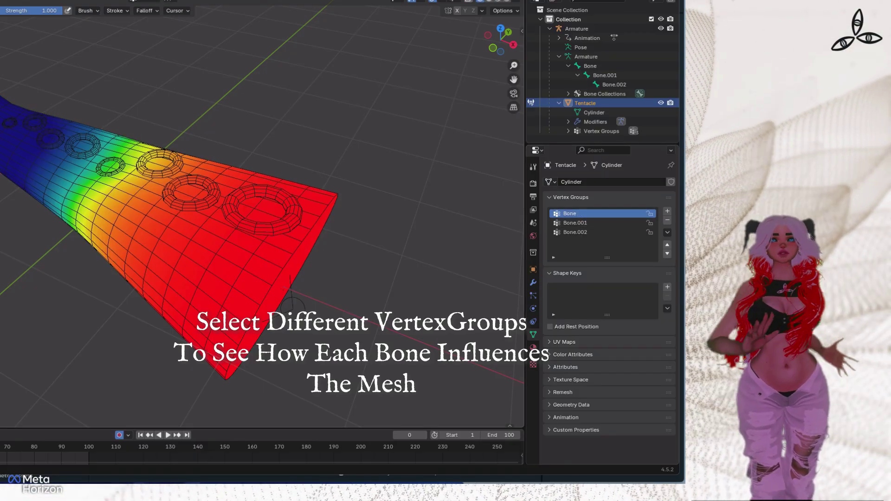
Restore solid shading on the weight-painted tentacle and toggle the X-ray display.
left_click(489, 1)
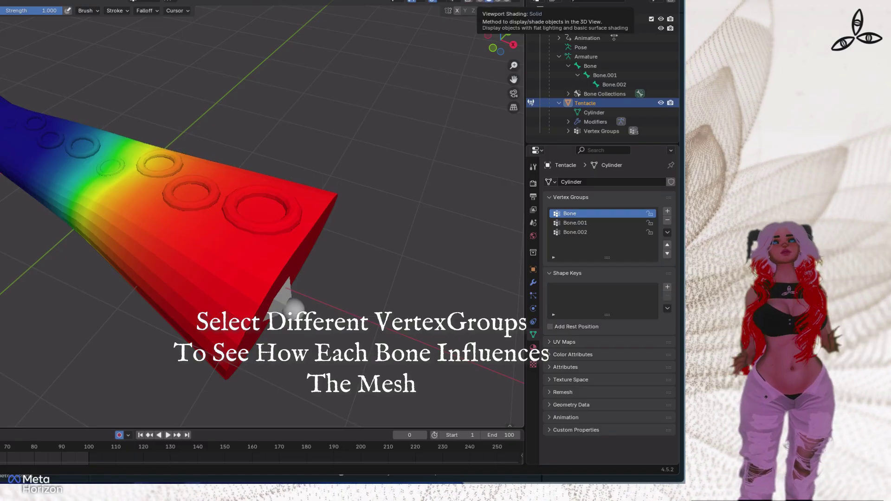
left_click(468, 1)
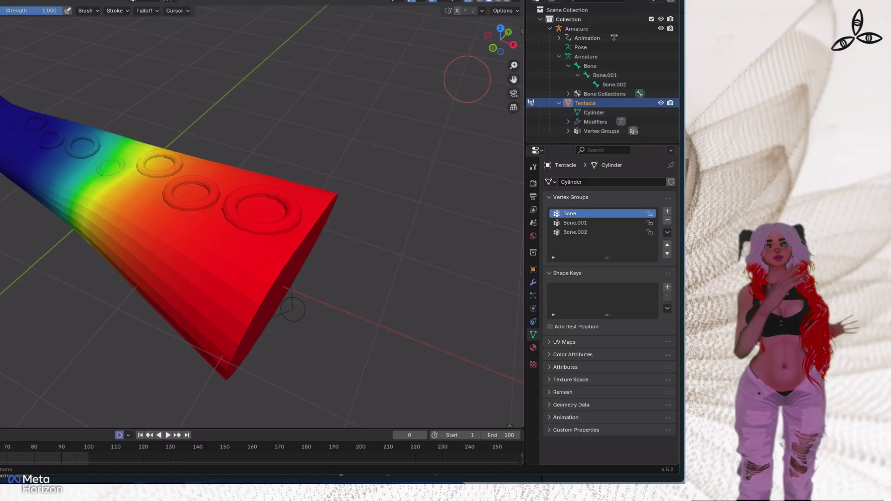
left_click(468, 1)
Parent the bar to the armature with automatic weights and view the rigged bar from an angle.
mouse_move(325, 208)
middle_mouse_down()
mouse_move(283, 171)
mouse_move(320, 179)
mouse_move(335, 207)
middle_mouse_up()
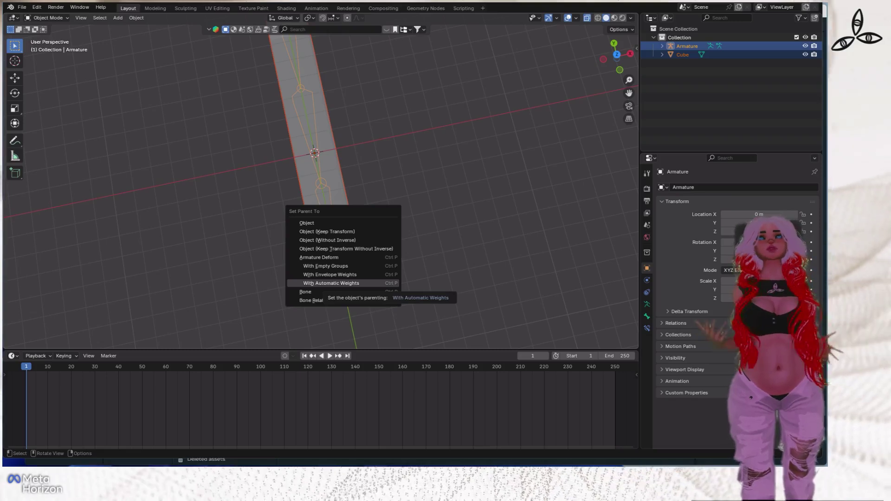
left_click(331, 283)
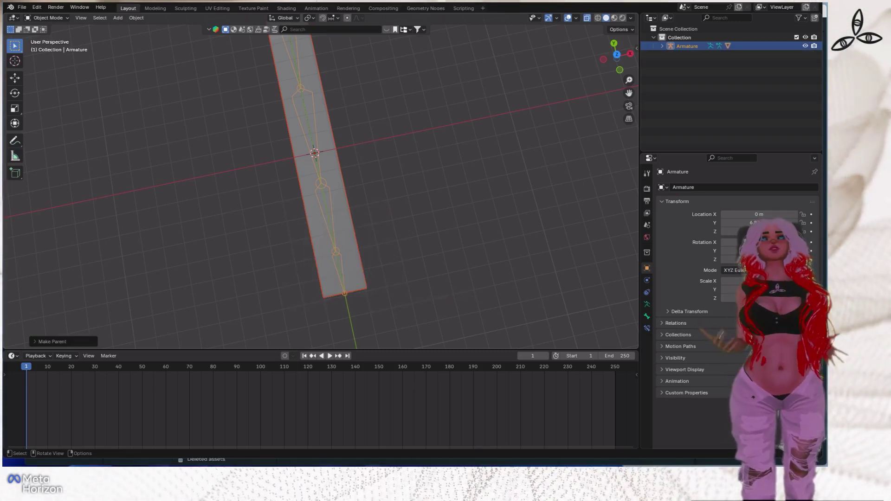
middle_click_drag(331, 283, 390, 241)
middle_click_drag(445, 191, 455, 192)
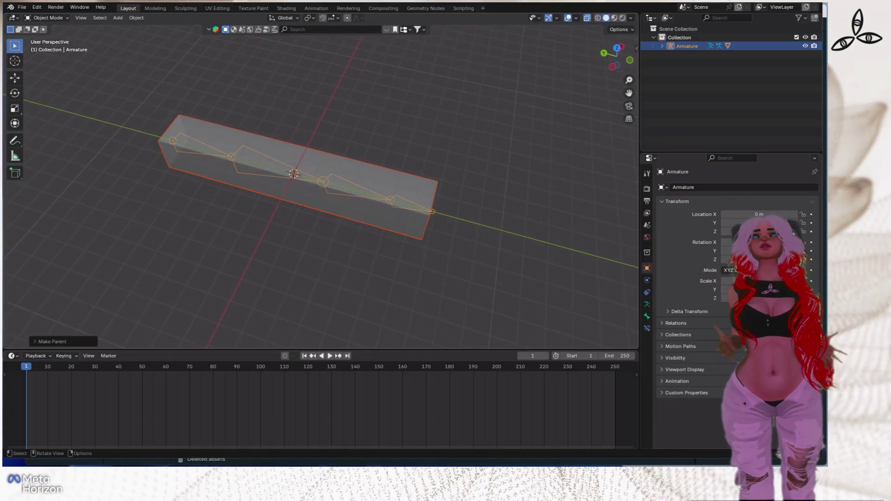
Select the armature in the scene hierarchy and switch it to Pose Mode.
left_click(455, 192)
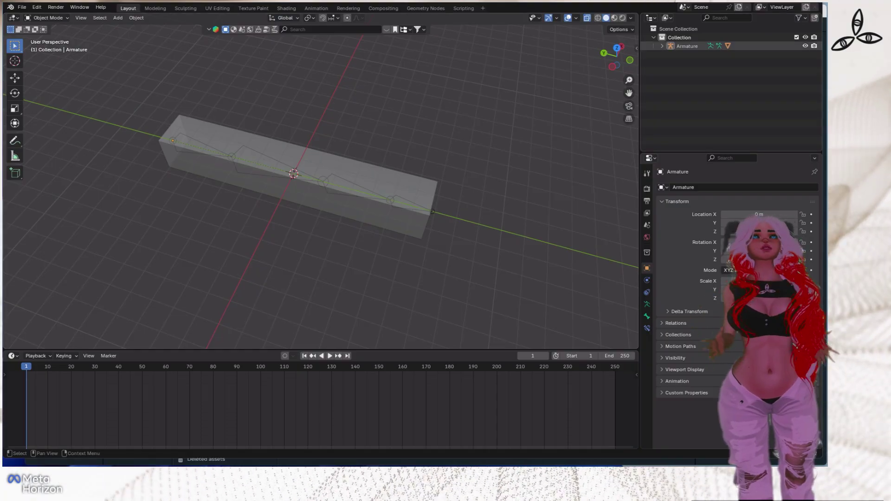
left_click(662, 46)
left_click(691, 72)
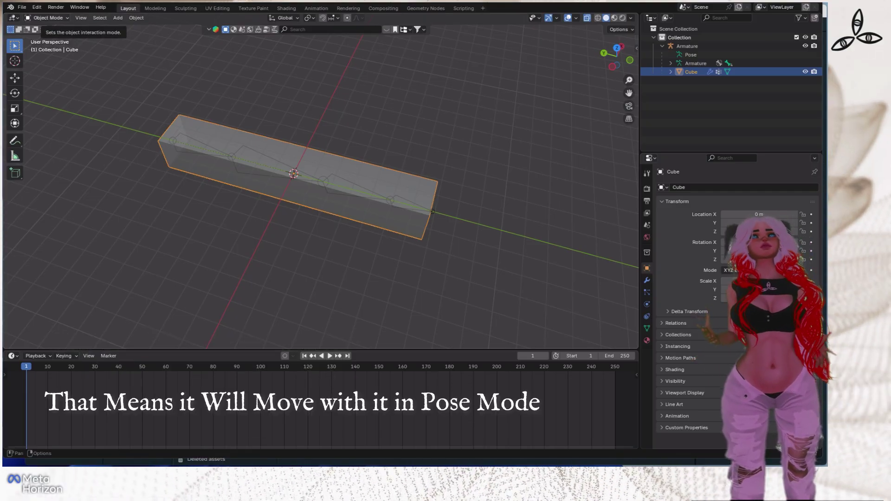
left_click(46, 18)
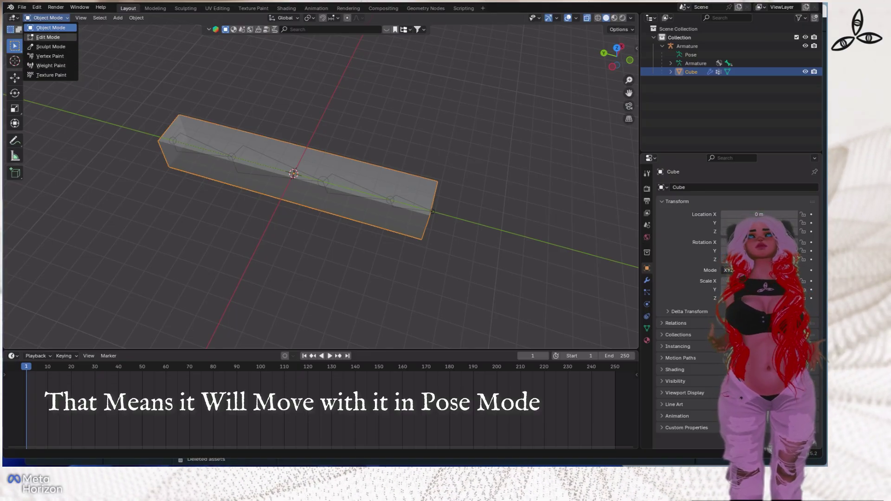
left_click(51, 28)
left_click(687, 46)
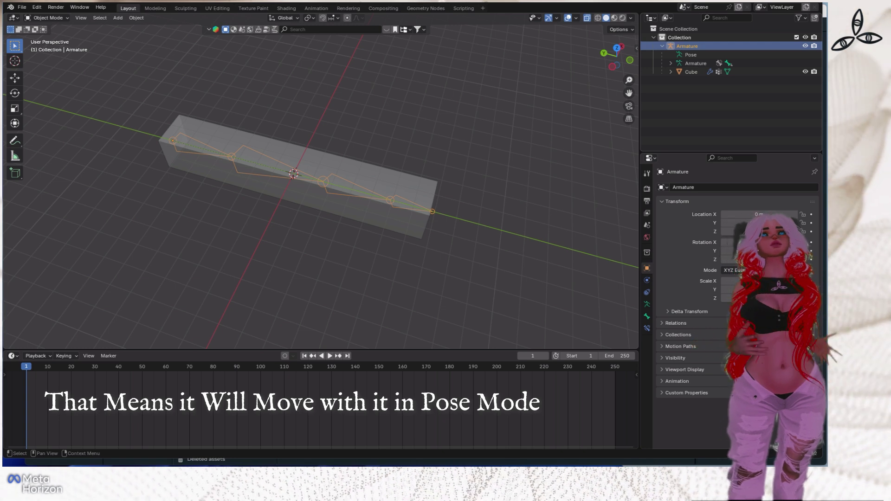
left_click(46, 17)
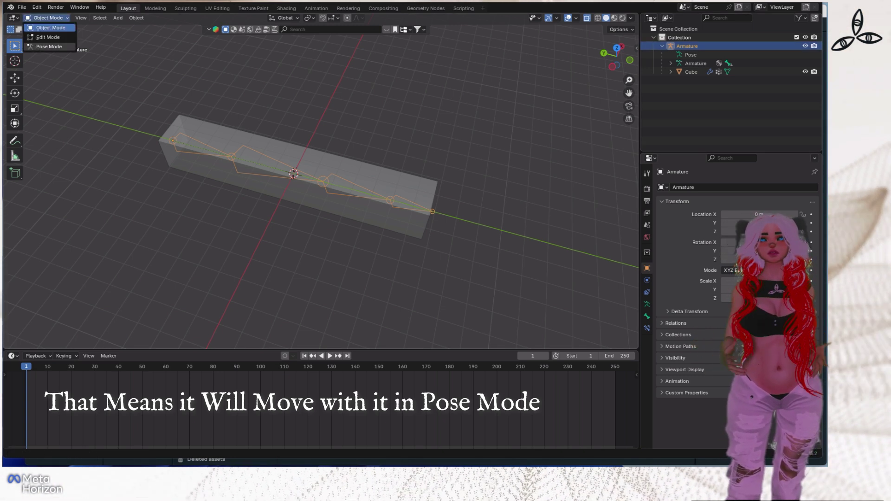
left_click(47, 46)
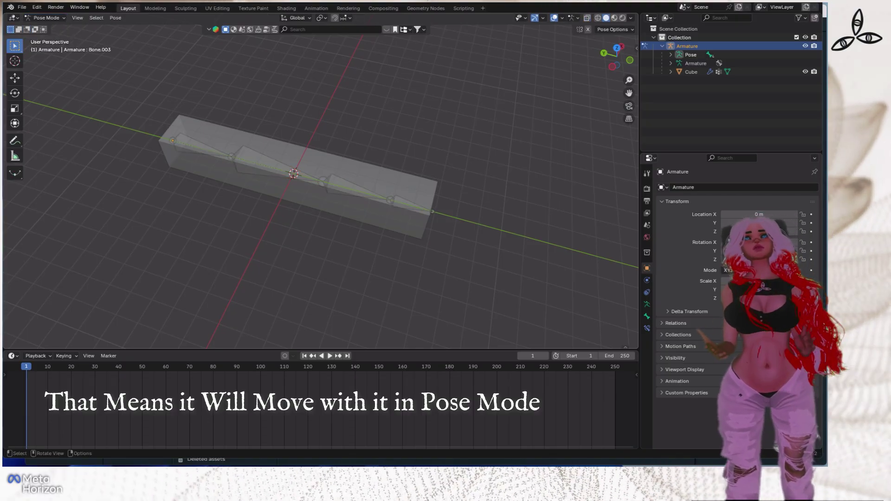
Try bending the bar by rotating Bone.002 and Bone.001 upward, and undo both rotations.
left_click(355, 190)
key("r")
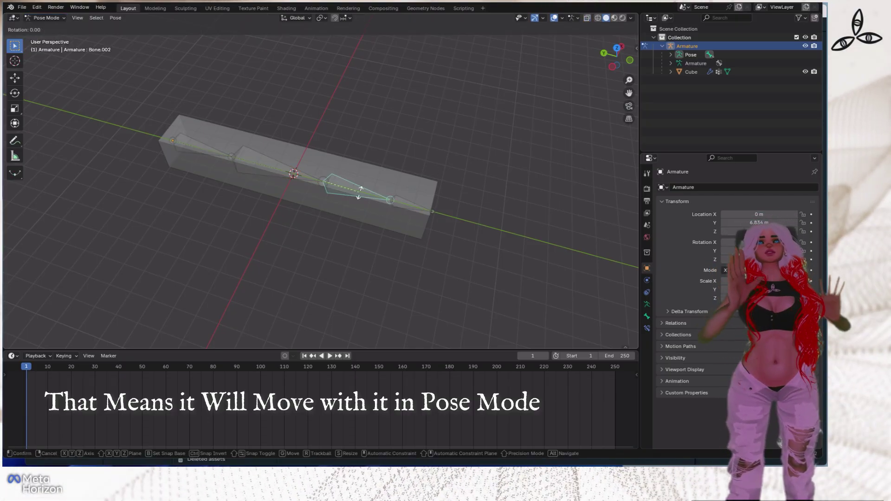
left_click(353, 136)
left_click(273, 163)
key("r")
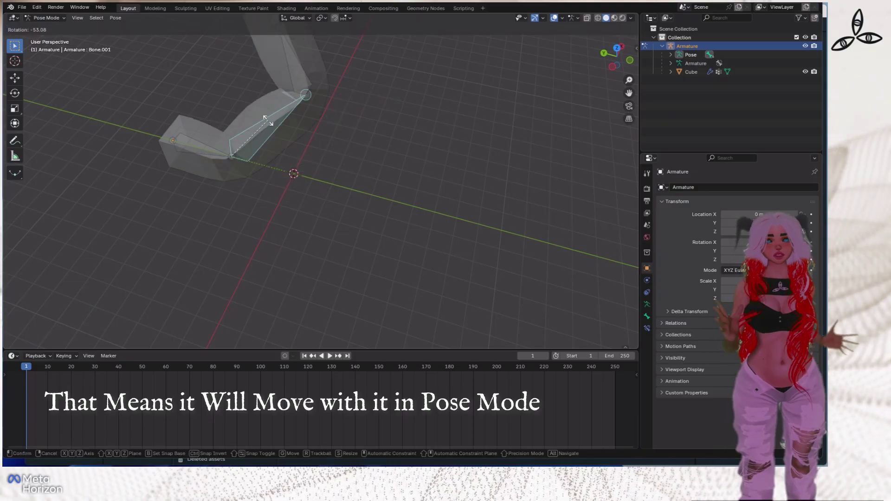
left_click(261, 115)
key("ctrl+z")
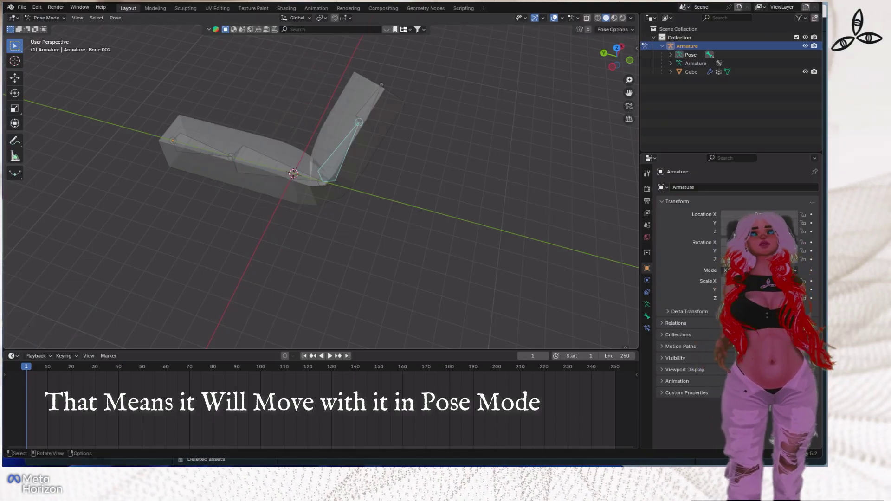
key("ctrl+z")
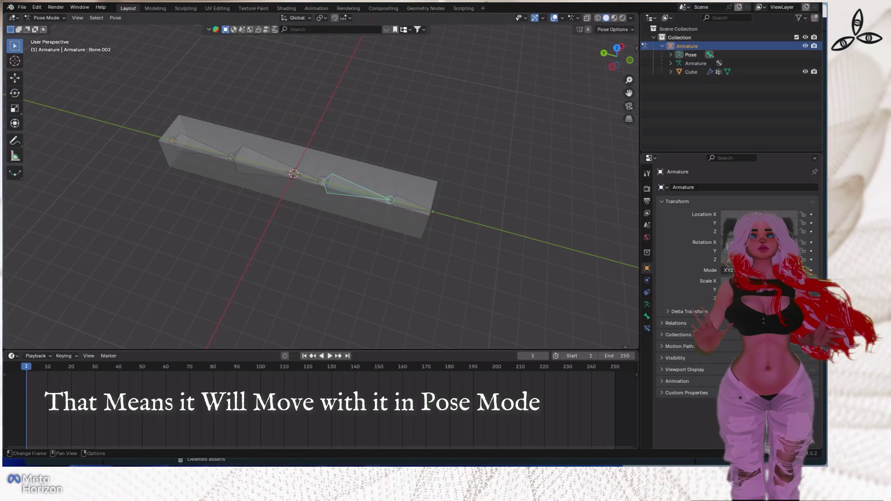
Select all four bones, enable auto keying and key them at frame 1 with a tiny rotation of about -0.2 degrees.
middle_click_drag(298, 199, 321, 168)
scroll(321, 167, "up", 3)
scroll(321, 167, "down", 1)
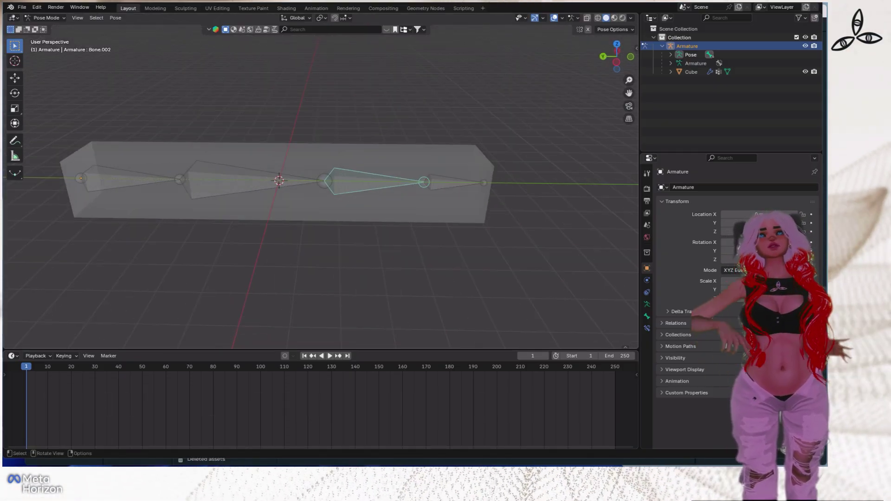
left_click(452, 183, "shift")
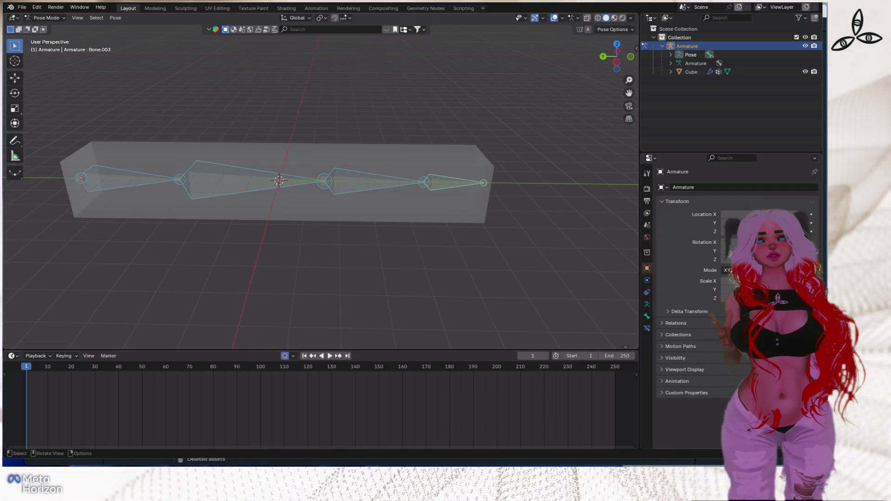
key("r")
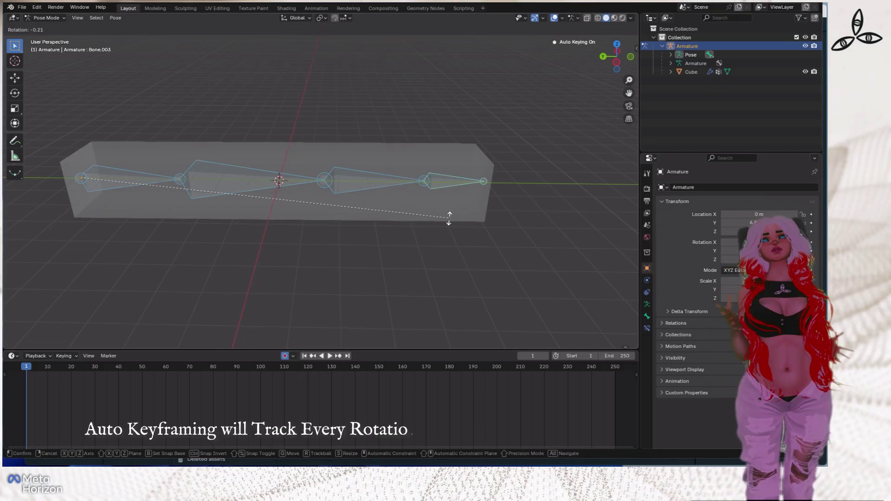
left_click(449, 219)
Set the animation's end frame to 100 and key all four bones at frame 100 with a tiny rotation of about 0.1 degrees.
left_click_drag(26, 367, 622, 366)
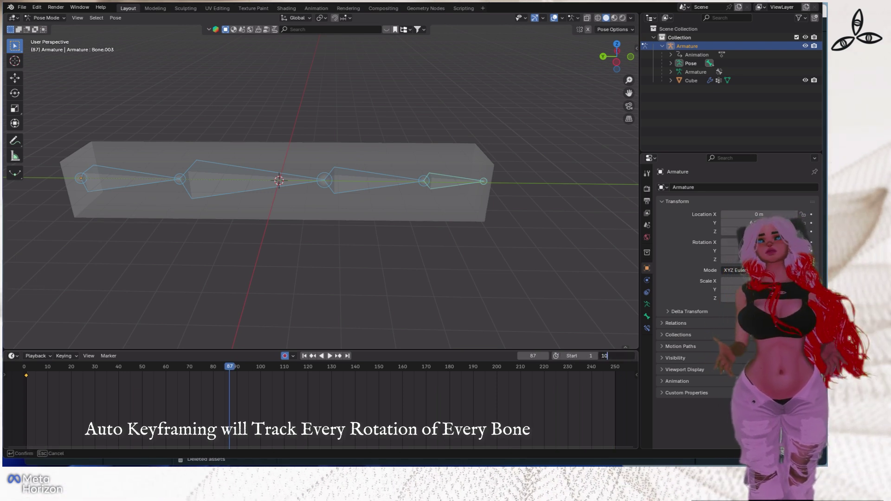
key("Return")
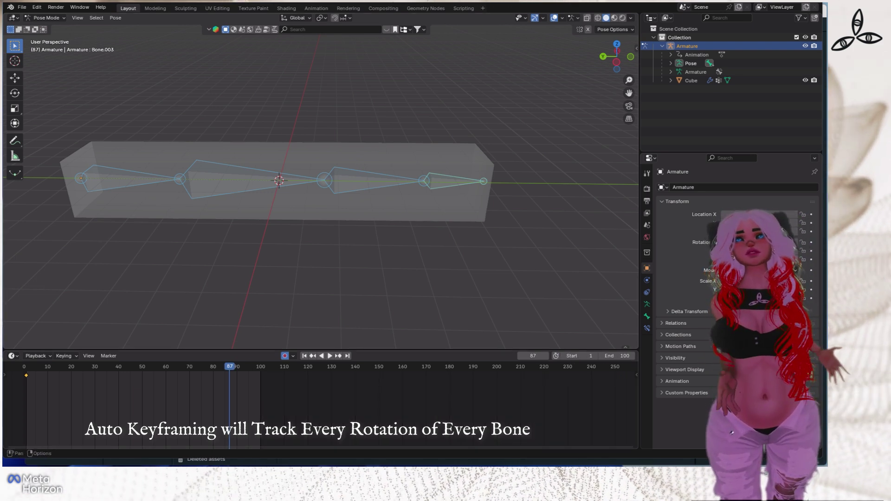
key("space")
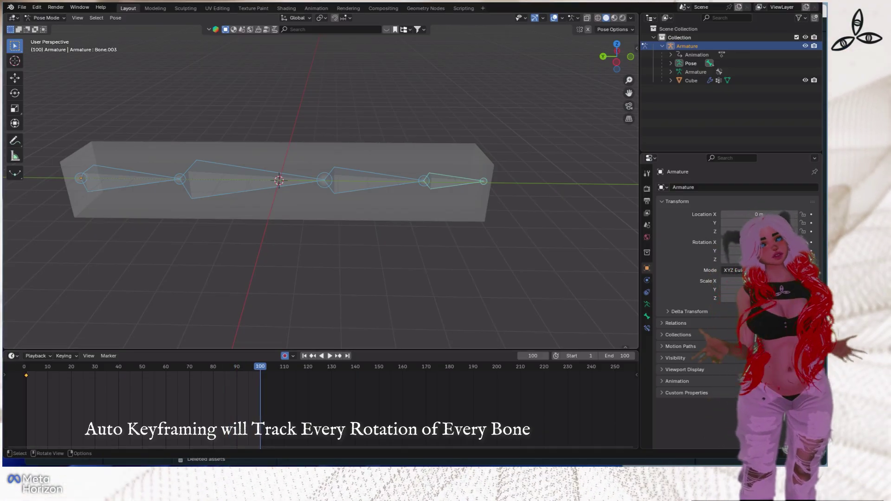
key("r")
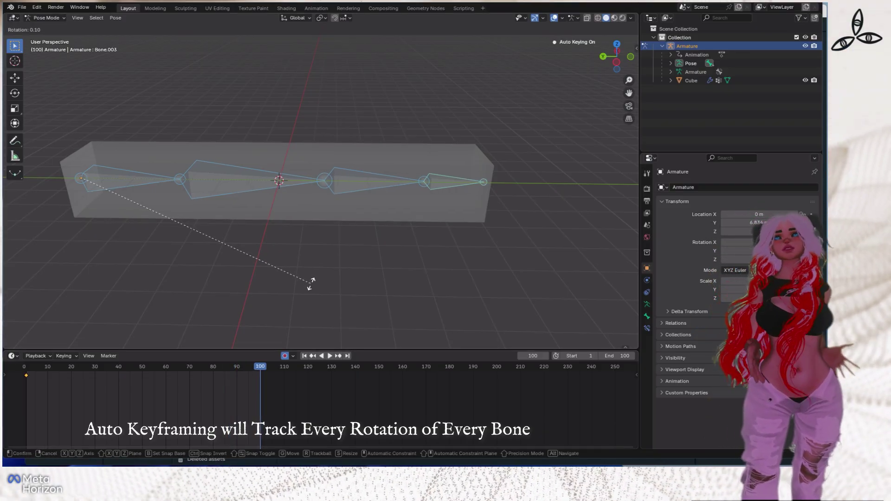
left_click(312, 282)
At frame 22, rotate the base bone upward by about 8 degrees and bend Bone.001 further upward.
left_click_drag(260, 366, 216, 367)
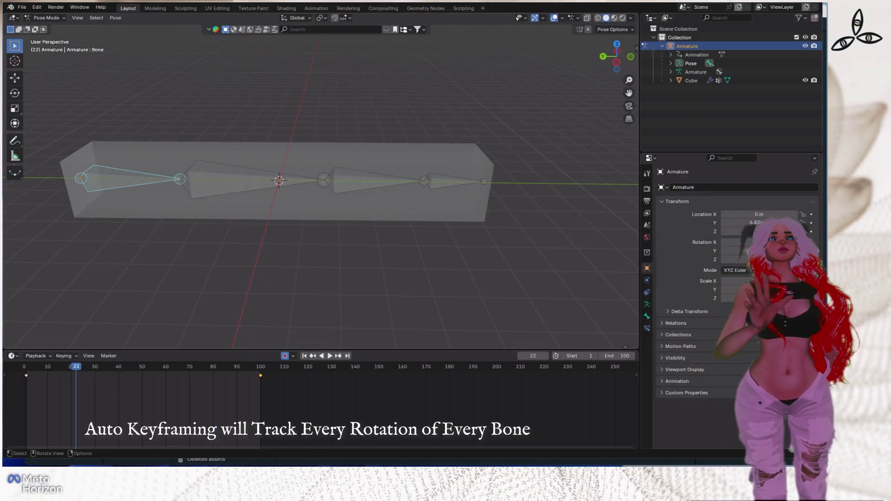
key("r")
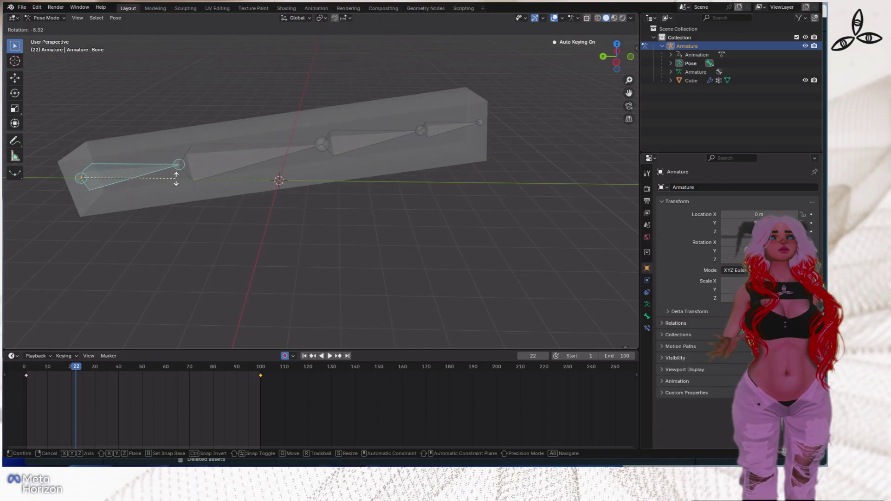
key("Return")
left_click(215, 159)
key("r")
left_click(215, 139)
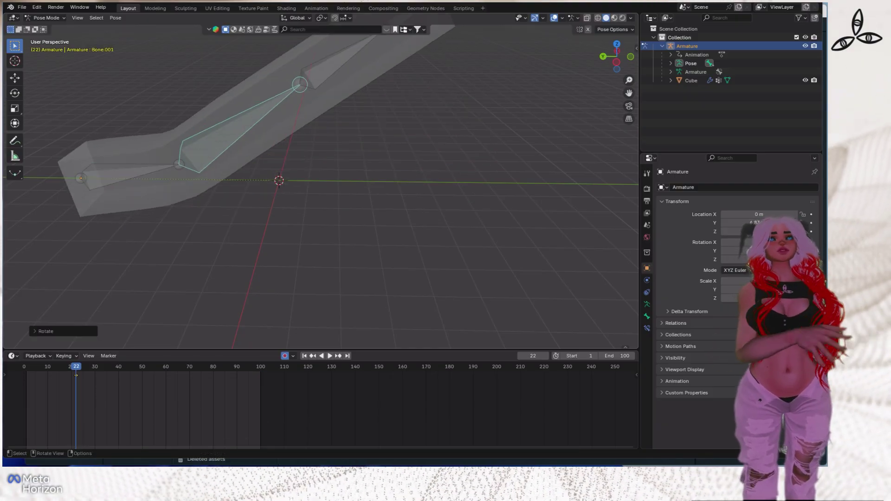
At frame 22, rotate Bone.002 by about -42 degrees and Bone.003 by about -58 degrees to curl the tip upward.
middle_click_drag(215, 139, 264, 239, "shift")
left_click(384, 168)
key("r")
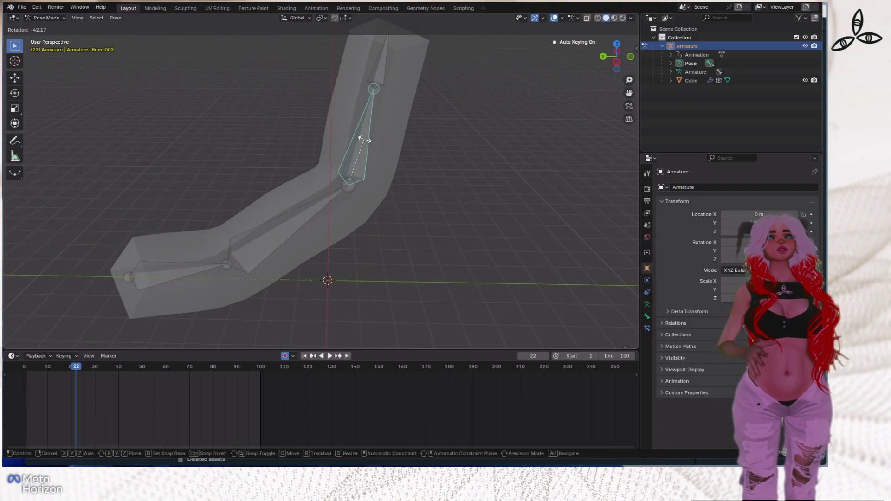
left_click(365, 139)
middle_click_drag(364, 139, 372, 191, "shift")
left_click(389, 114)
key("r")
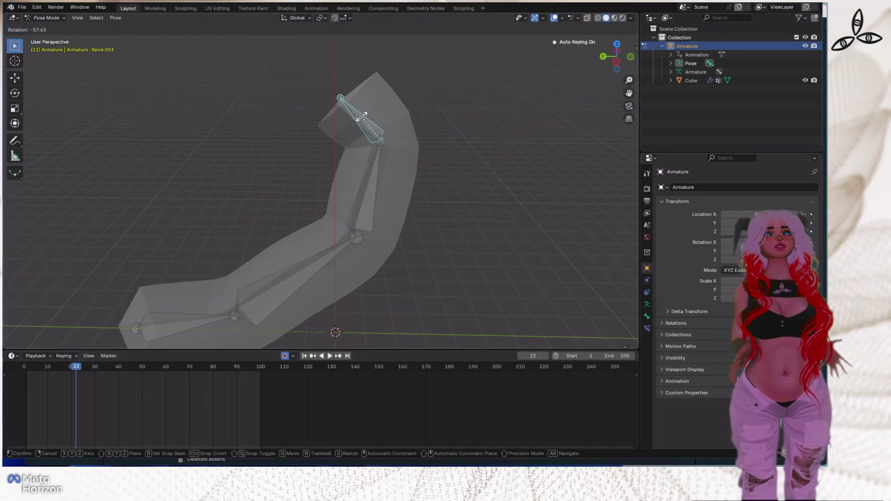
left_click(366, 114)
Go to frame 67 and rotate Bone.001 downward until it lies nearly level.
left_click_drag(77, 367, 183, 367)
scroll(320, 185, "up", 1)
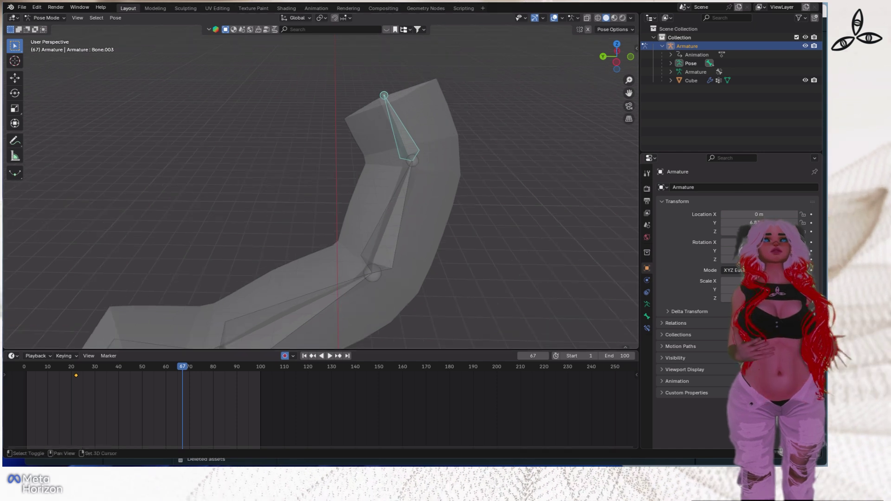
middle_click_drag(321, 209, 297, 100, "shift")
key("r")
left_click(324, 237)
At frame 67, rotate Bone.002 downward and Bone.003 by about 70 degrees so the tip curls toward the ground.
left_click(402, 201)
key("r")
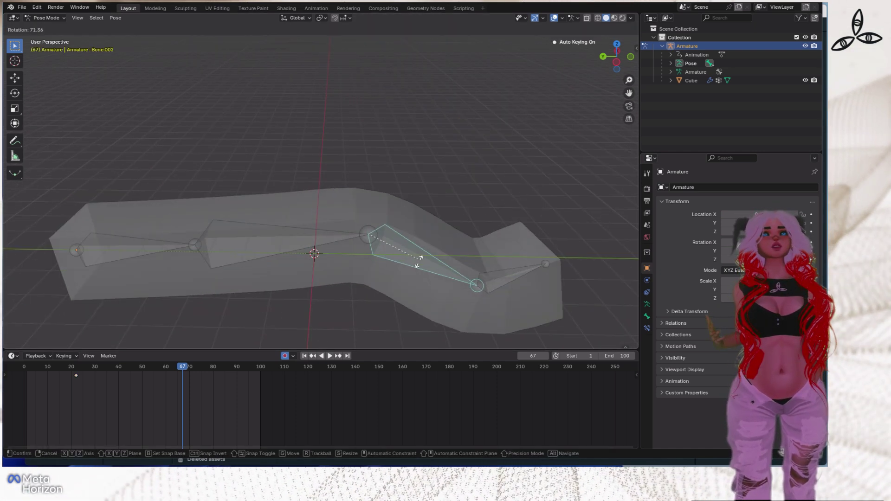
left_click(404, 265)
left_click(492, 314)
key("r")
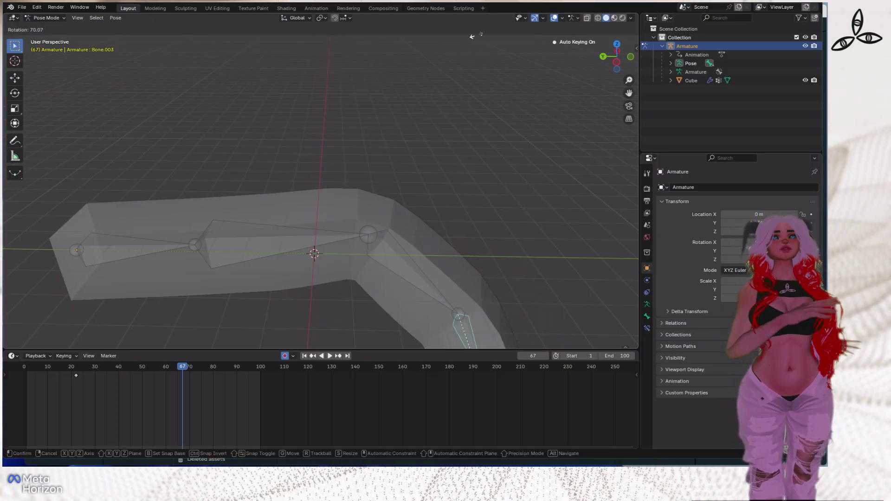
left_click(474, 37)
View the bar from above and rotate Bone.001 sideways at frame 67.
middle_click_drag(474, 42, 581, 93)
left_click(341, 219)
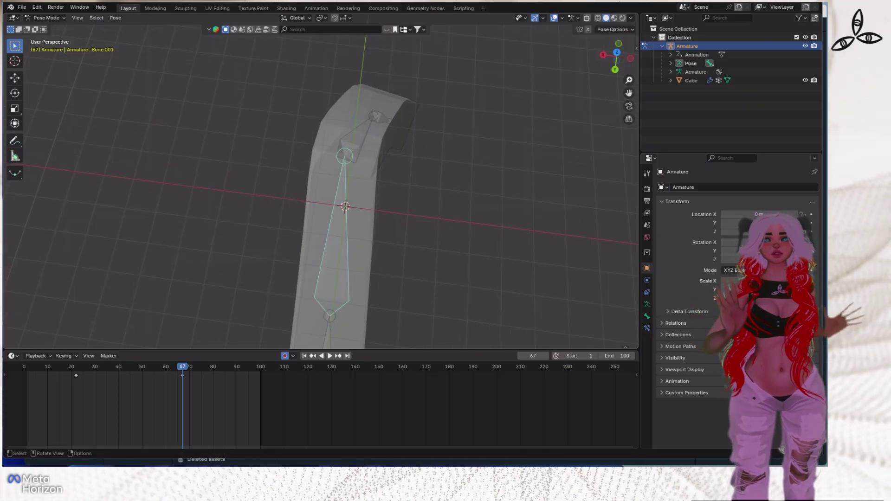
key("r")
left_click(375, 221)
At frame 38, swing Bone.001 sideways by about -24 degrees and Bone.002 the opposite way by about 62 degrees.
left_click_drag(185, 366, 114, 367)
key("r")
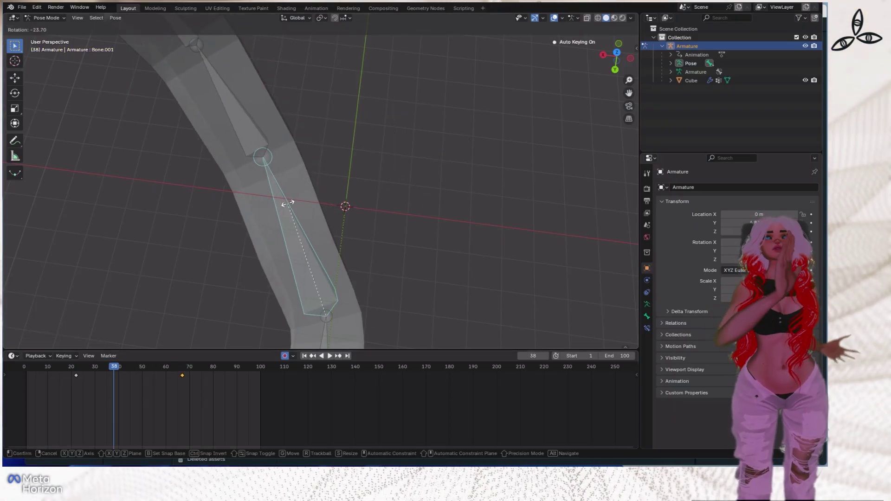
left_click(281, 203)
left_click(241, 127)
key("r")
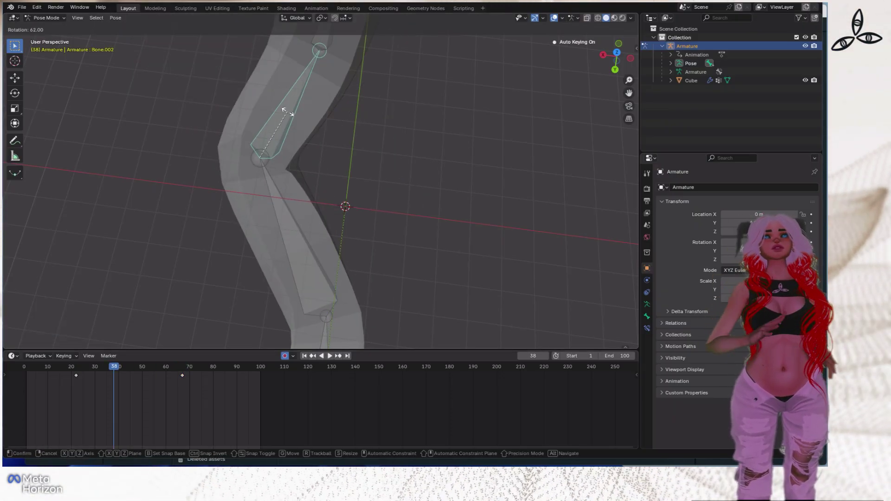
left_click(284, 112)
Rotate the tip bone, Bone.003, sideways at frame 38.
middle_click_drag(284, 112, 251, 206, "shift")
left_click(277, 134)
key("r")
left_click(321, 99)
At frame 38, rotate the base bone upward by about 6 degrees from the side and sideways from above.
middle_click_drag(321, 100, 303, 82)
middle_click_drag(325, 151, 367, 165)
middle_click_drag(223, 193, 274, 193, "shift")
left_click(208, 207)
key("r")
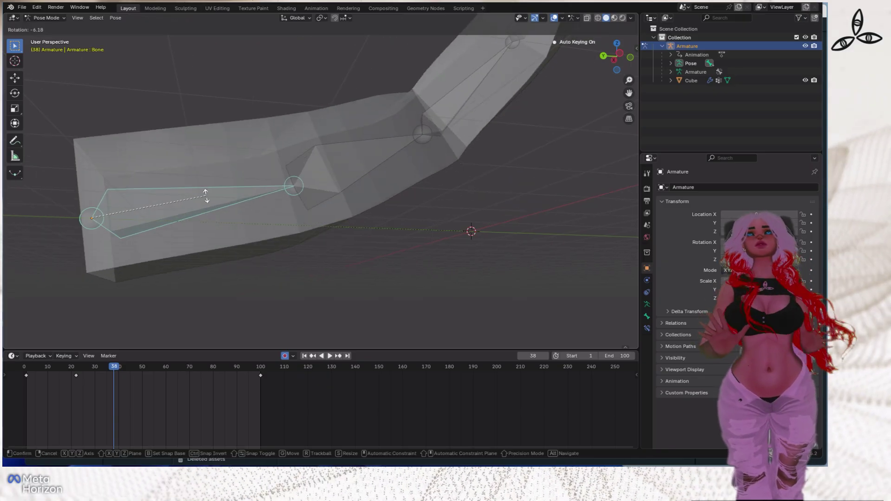
left_click(207, 191)
middle_click_drag(207, 191, 313, 220)
middle_click_drag(469, 293, 474, 276, "shift")
key("r")
left_click(481, 265)
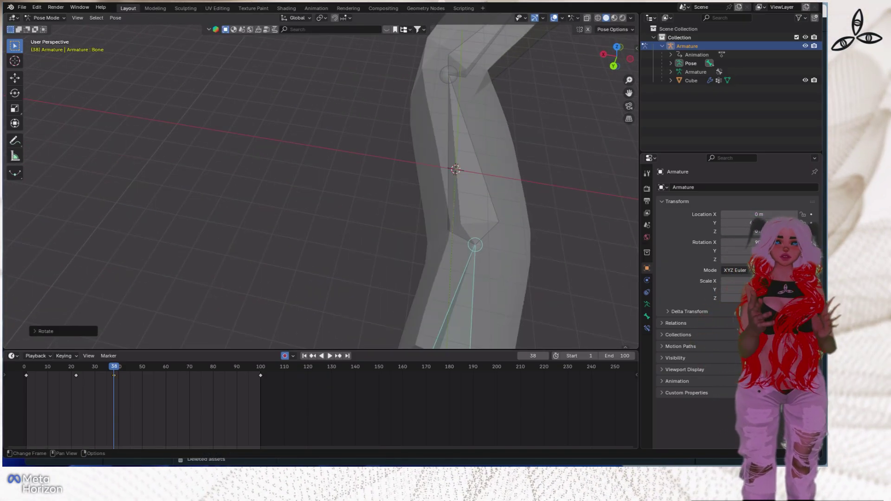
Move the base bone's frame 38 keyframe to frame 67 and play the animation from the start.
left_click_drag(113, 366, 24, 366)
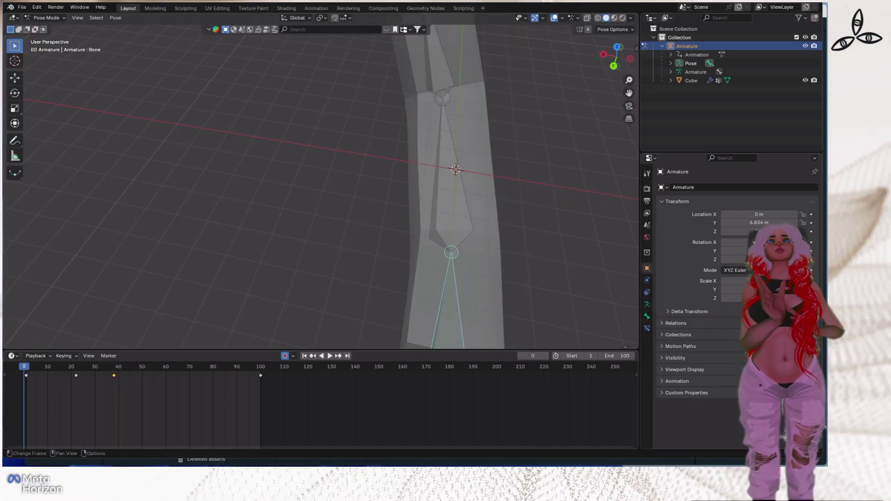
key("g")
key("Return")
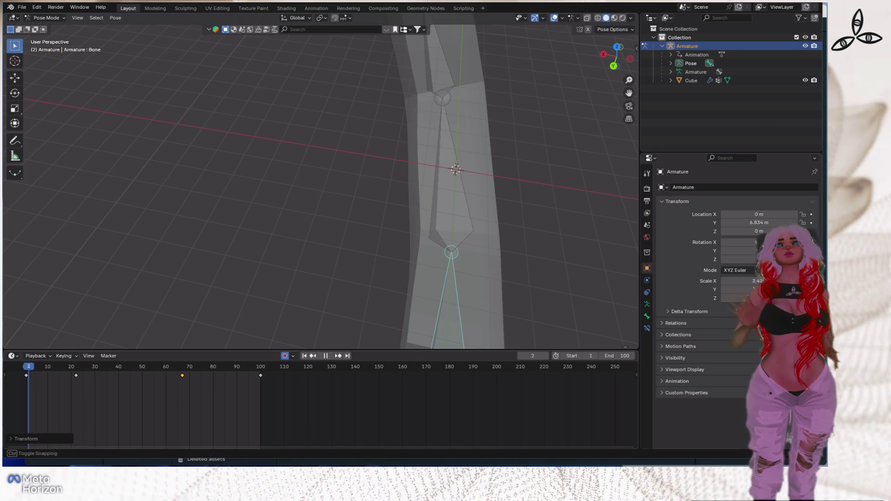
key("space")
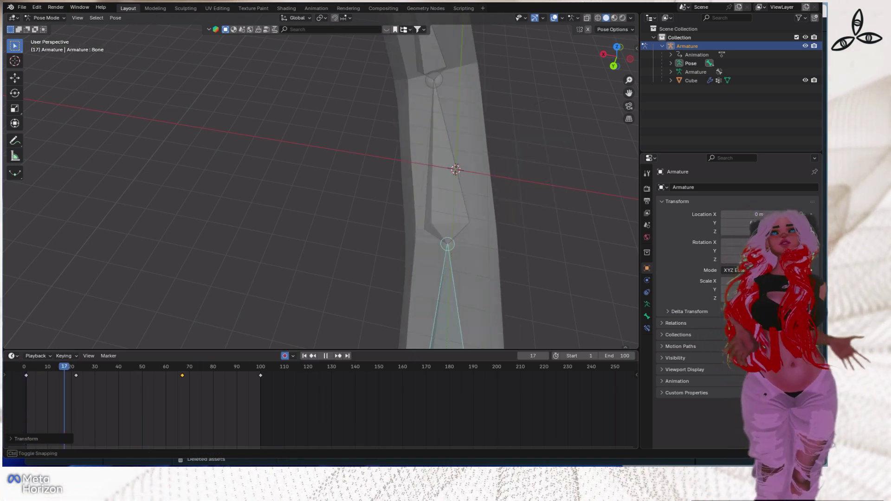
At frame 81, rotate Bone.002 upward by about -43 degrees.
left_click_drag(284, 367, 260, 367)
key("shift+ctrl+space")
middle_click_drag(557, 279, 478, 227)
middle_click_drag(478, 227, 88, 91, "shift")
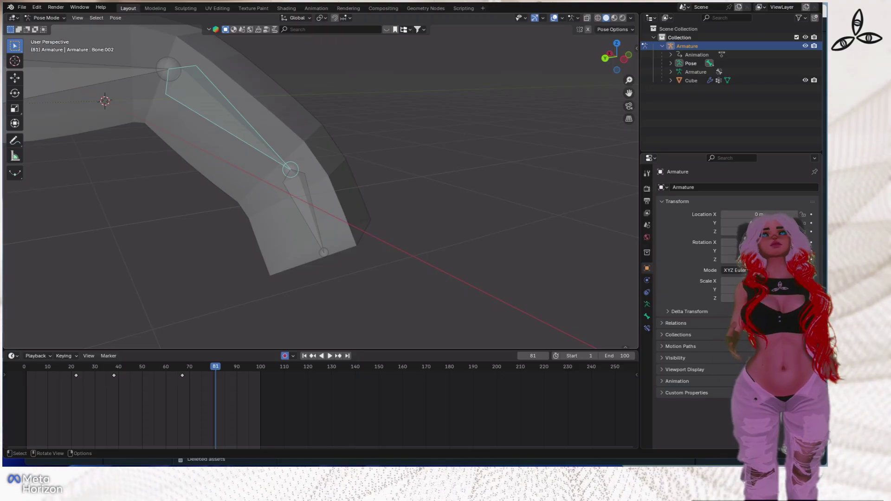
key("r")
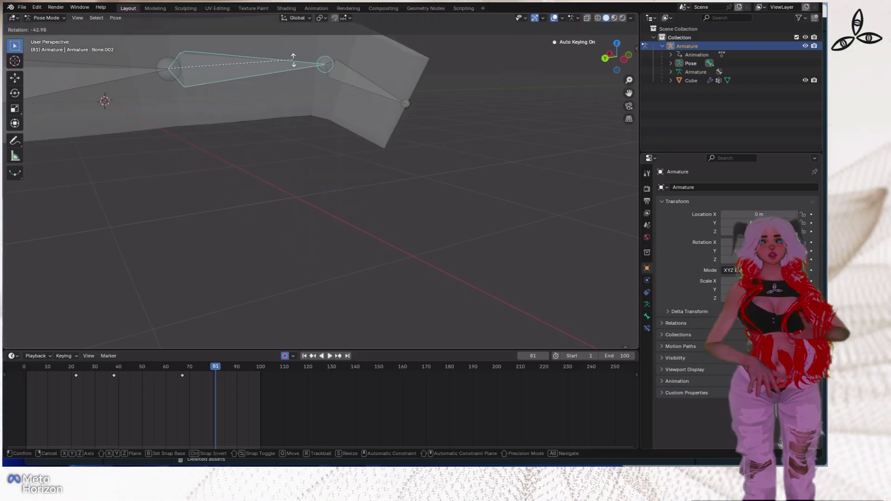
left_click(294, 57)
Bend the tip bone, Bone.003, upward at frame 81.
middle_click_drag(294, 58, 271, 191, "shift")
left_click(328, 211)
key("r")
left_click(322, 147)
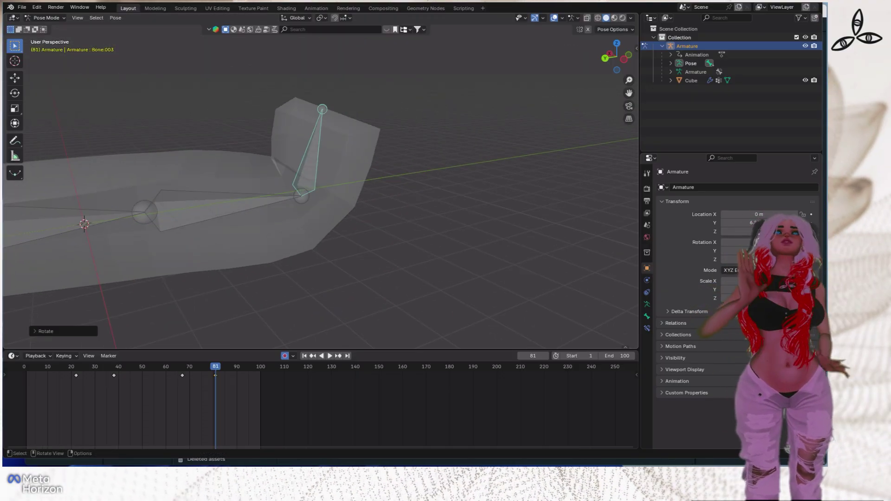
Rotate all bones together at frame 3 and play the animation from the start.
key("a")
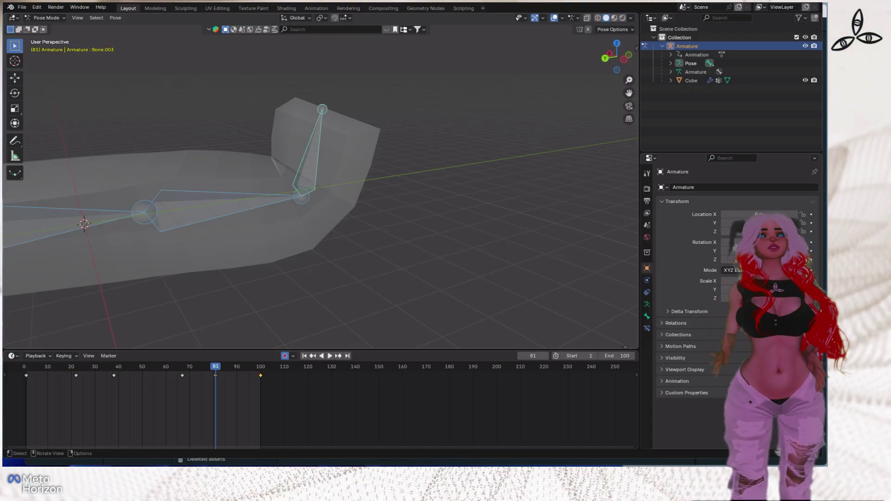
left_click_drag(215, 367, 31, 367)
scroll(304, 225, "down", 6)
middle_click_drag(223, 204, 249, 228)
key("r")
left_click(299, 278)
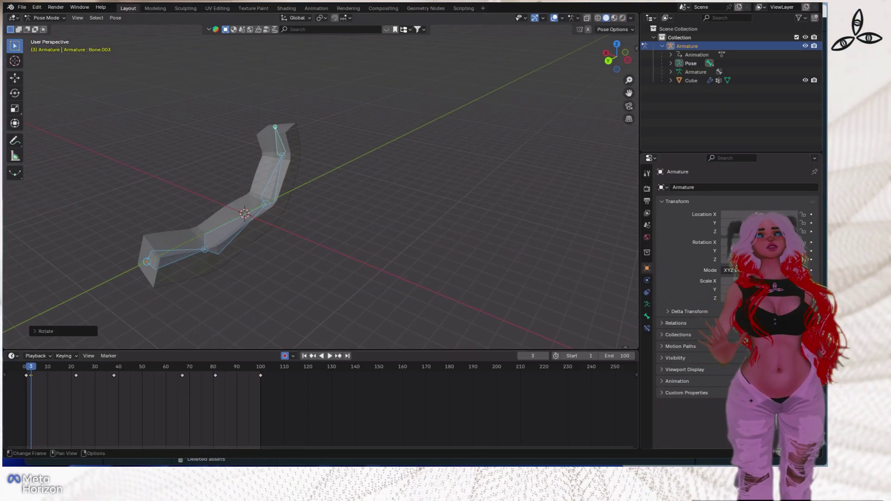
left_click_drag(31, 367, 24, 366)
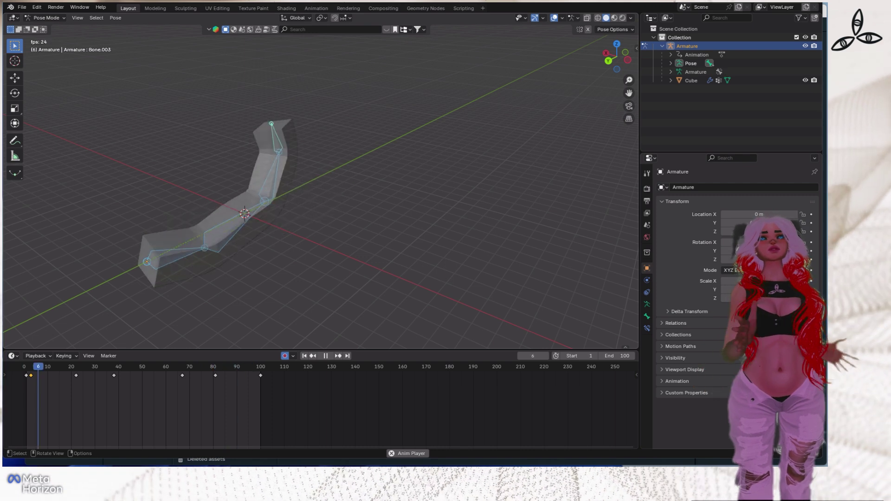
key("space")
At frame 89, swing Bone.001 upward.
left_click_drag(86, 366, 234, 367)
left_click(237, 224)
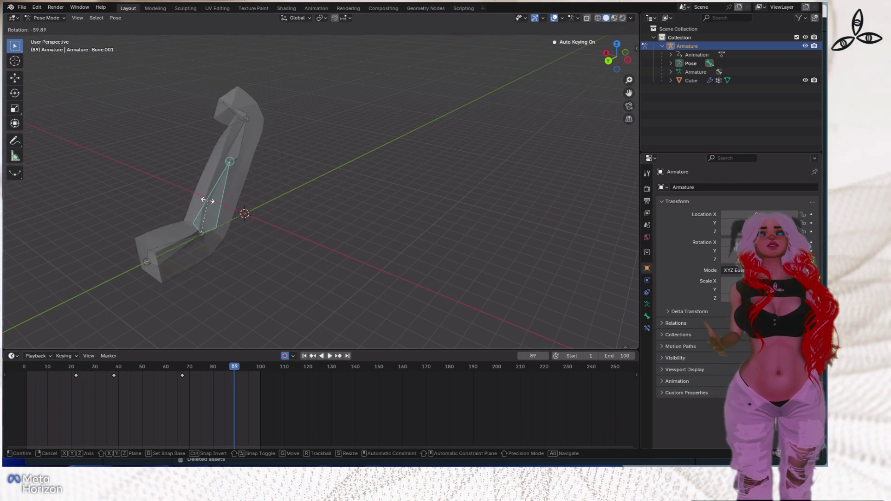
left_click(200, 199)
middle_click_drag(199, 199, 267, 201)
At frame 89, rotate Bone.002 sideways into a curve and turn the tip bone, Bone.003.
left_click(278, 154)
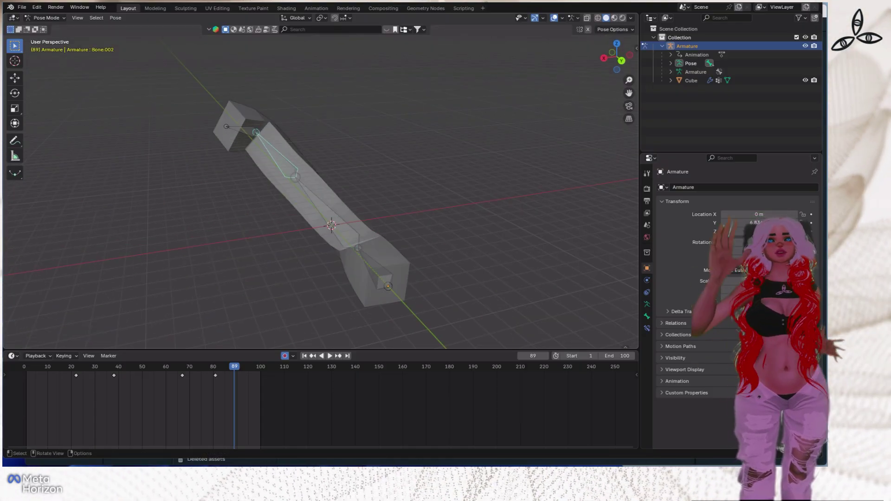
key("r")
left_click(315, 150)
left_click(334, 120)
key("r")
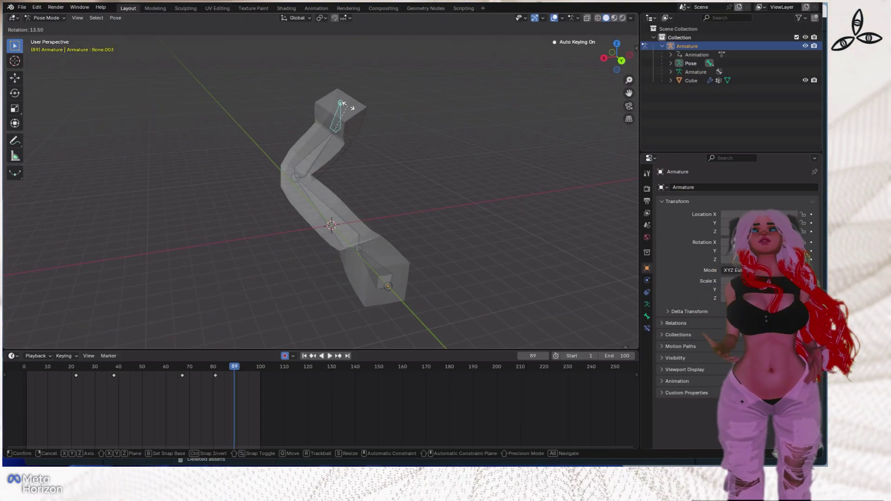
left_click(369, 92)
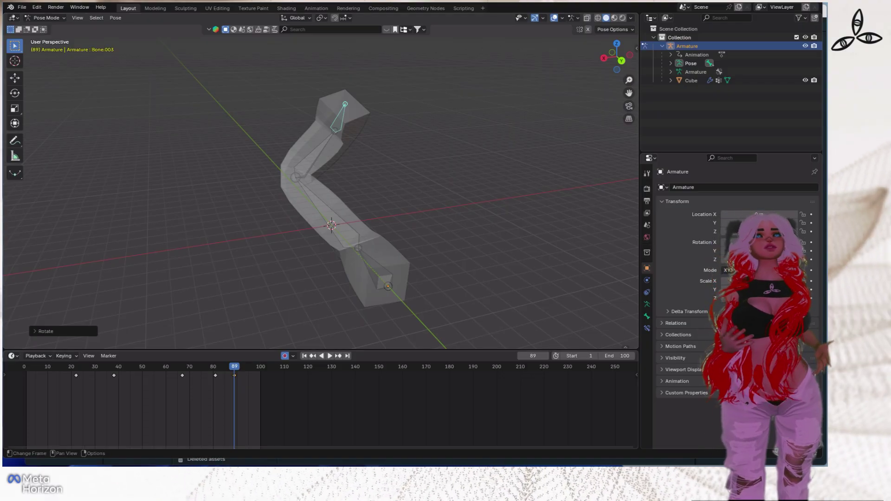
Play the animation from the start and check the tentacle's motion from several angles.
left_click(24, 367)
key("space")
middle_click_drag(301, 209, 237, 205)
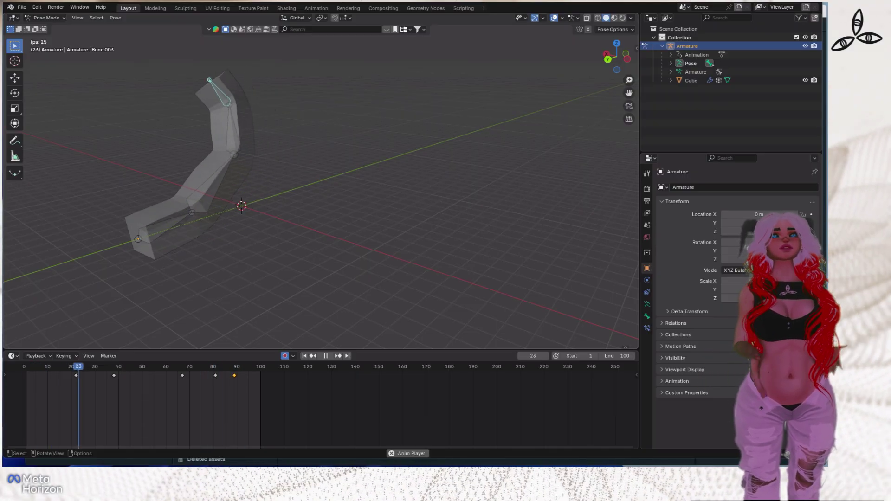
middle_click_drag(279, 186, 396, 219, "shift")
key("space")
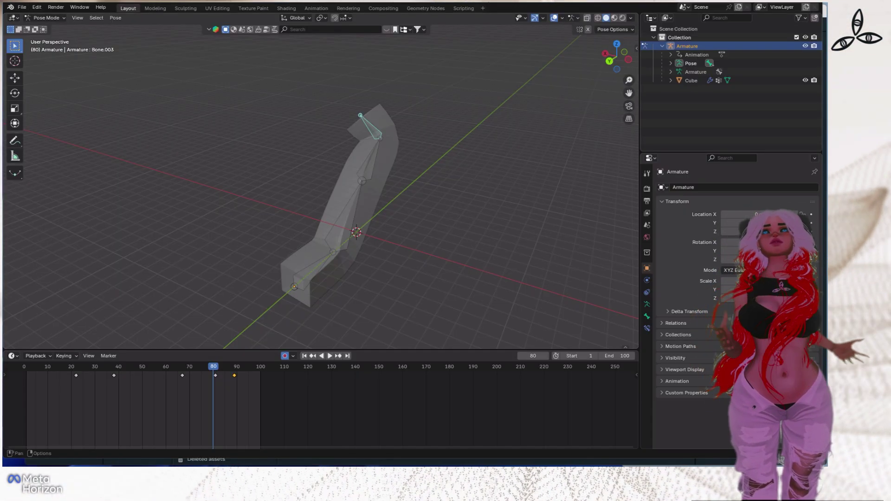
Select the armature together with the Cube mesh and start an FBX export.
left_click(687, 46)
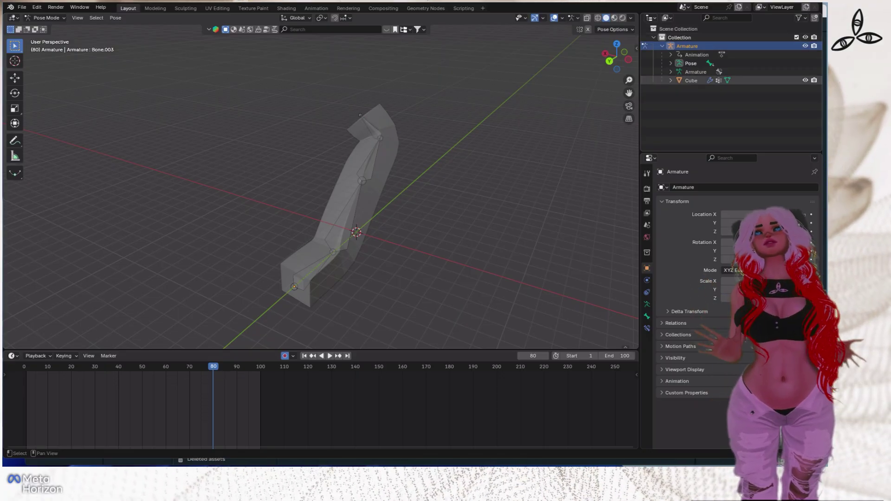
left_click(691, 81, "ctrl")
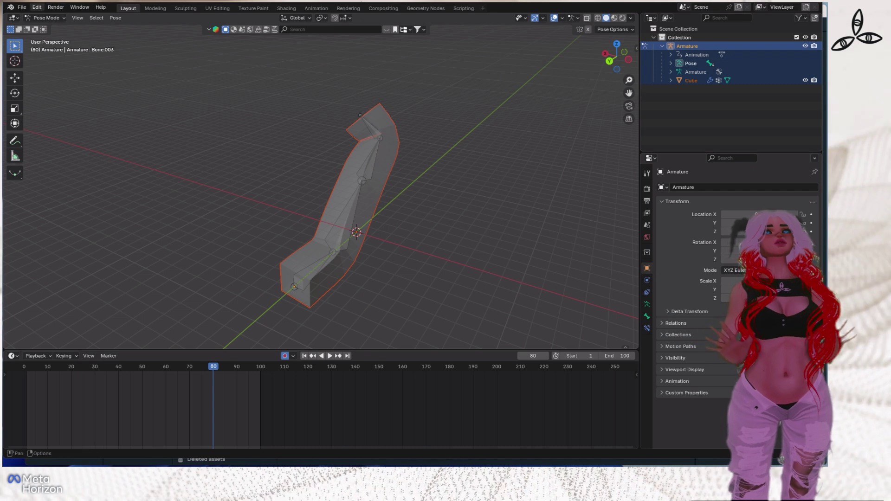
left_click(22, 7)
mouse_move(46, 138)
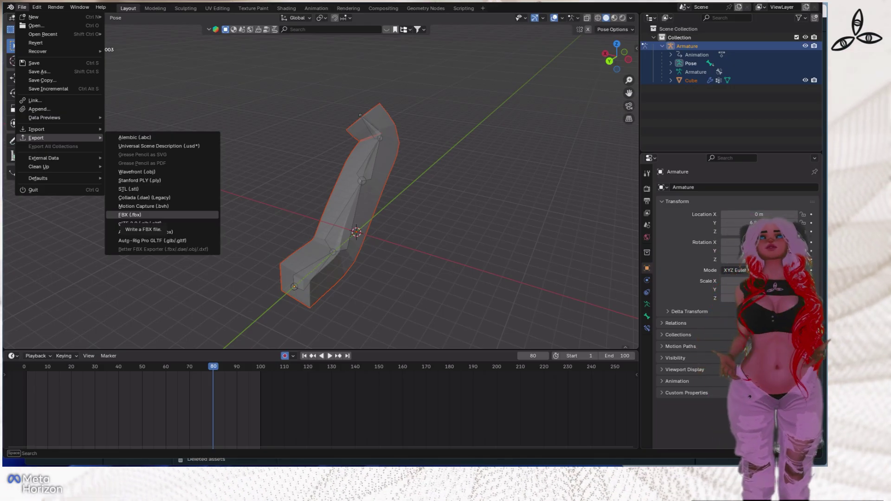
left_click(130, 215)
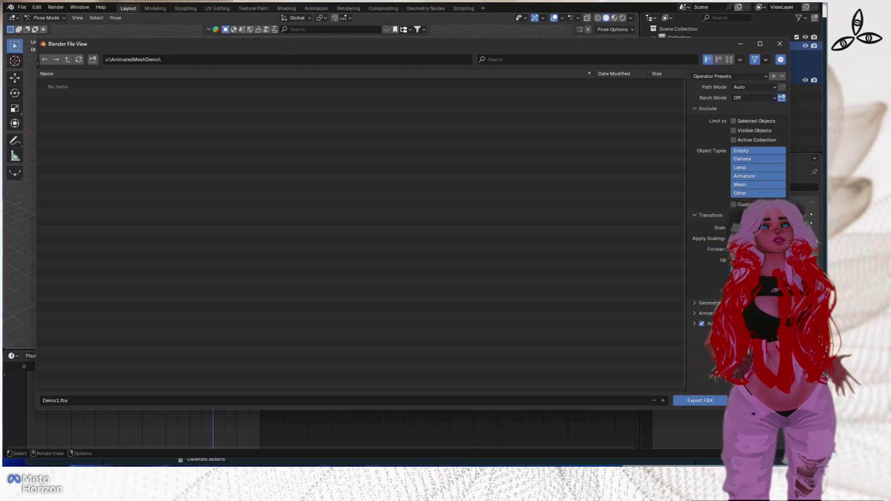
Name the export file WigglyTentaclePrototype.fbx in the AnimatedMeshDemo folder.
left_click(68, 401)
left_click(63, 401)
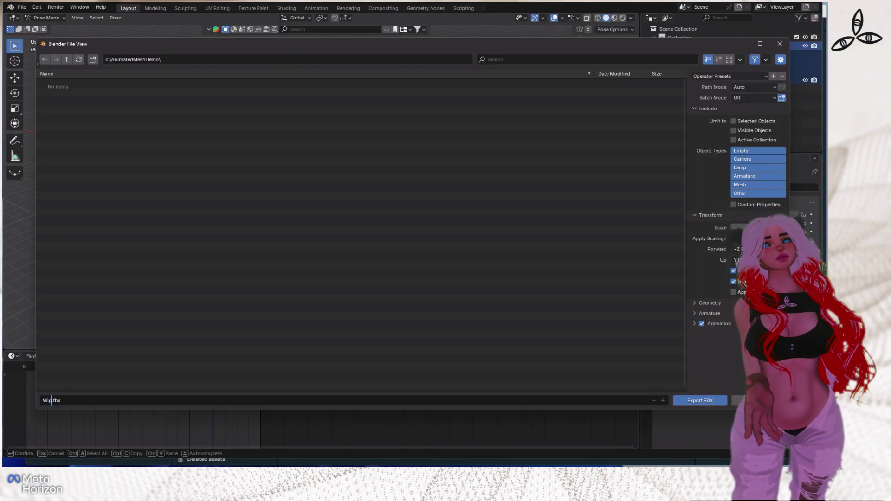
type("WigglyTentanta")
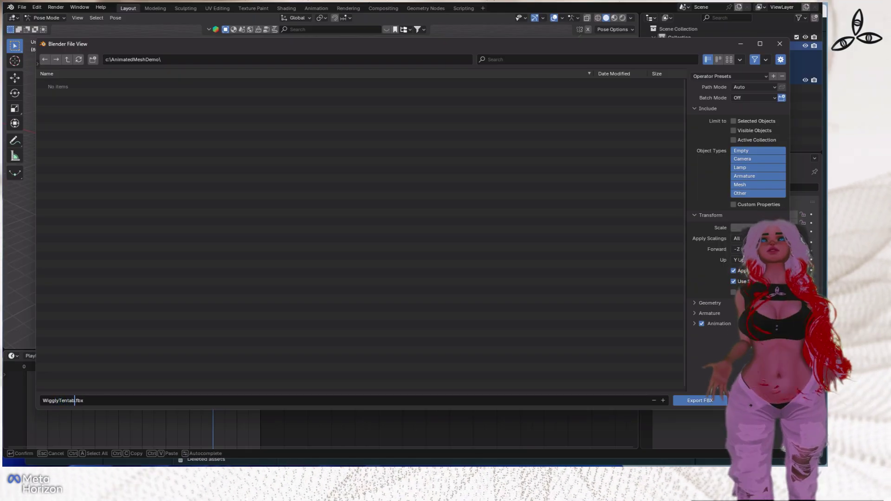
type("cle")
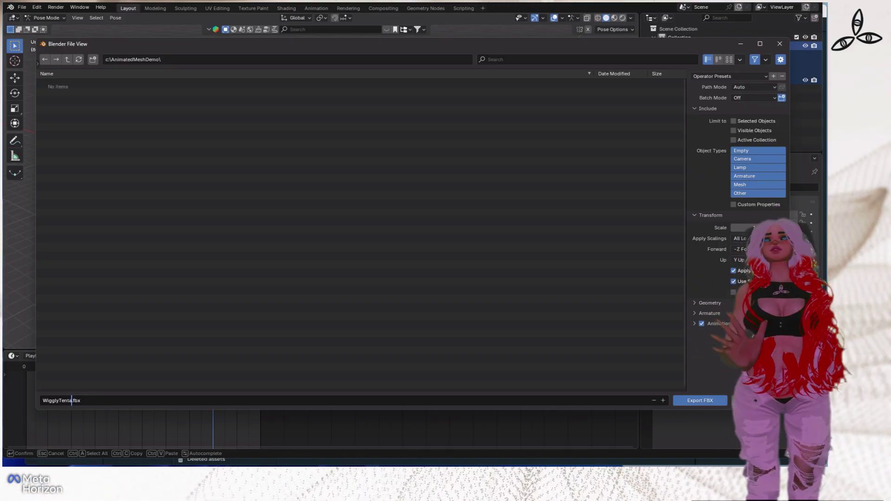
type("ype")
key("Left")
key("Left")
key("Left")
key("Left")
key("Left")
key("Left")
key("Left")
key("Left")
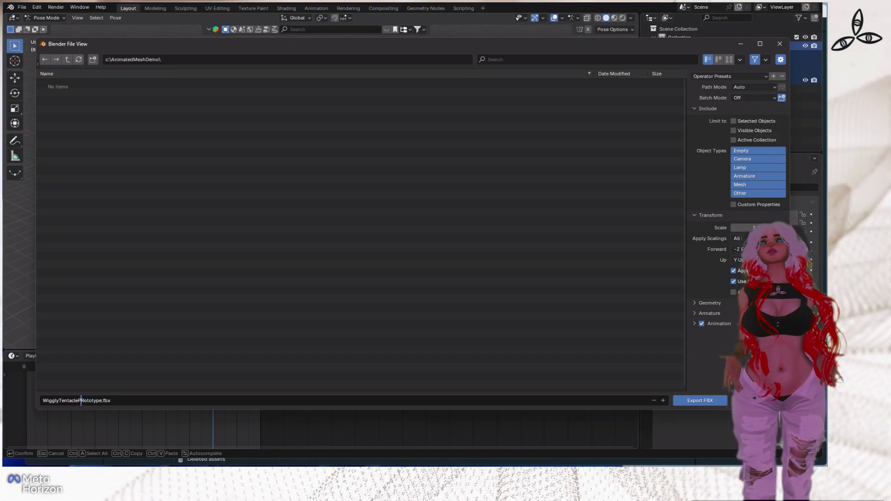
key("ctrl+a")
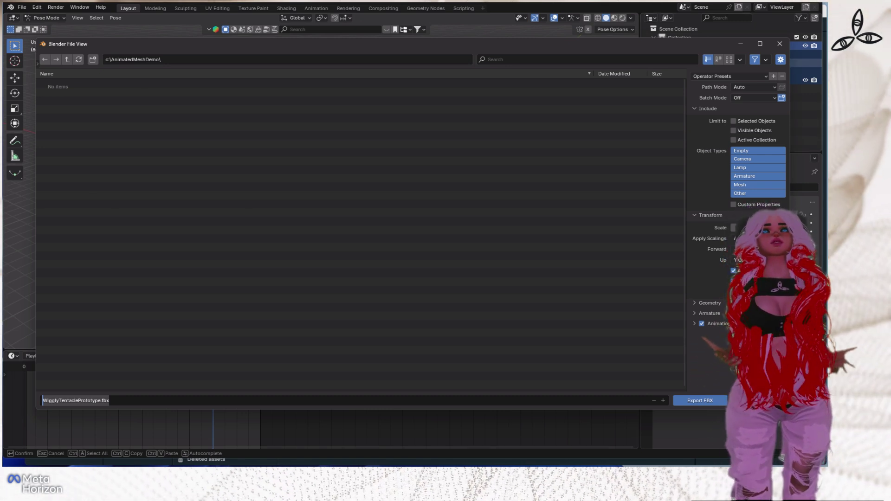
Limit the FBX export to selected objects of types Armature and Mesh, and disable Use Space Transform.
left_click_drag(790, 66, 644, 65)
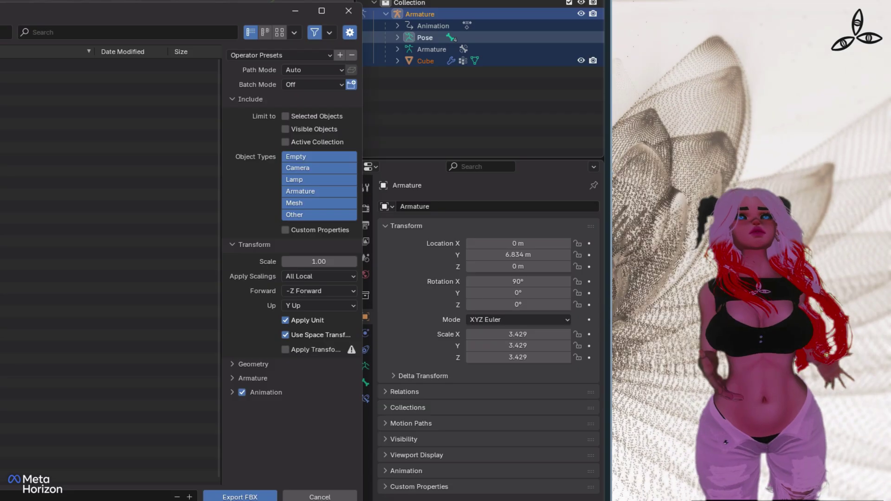
left_click(286, 116)
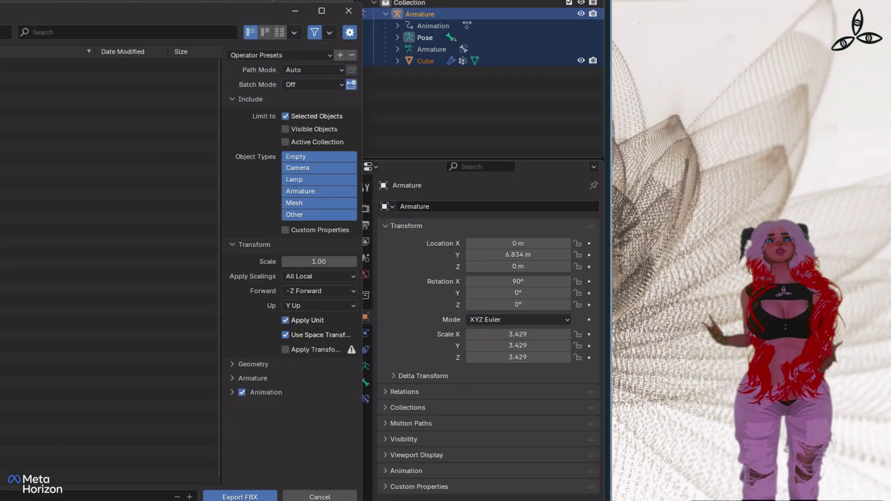
left_click(319, 204)
left_click(319, 192)
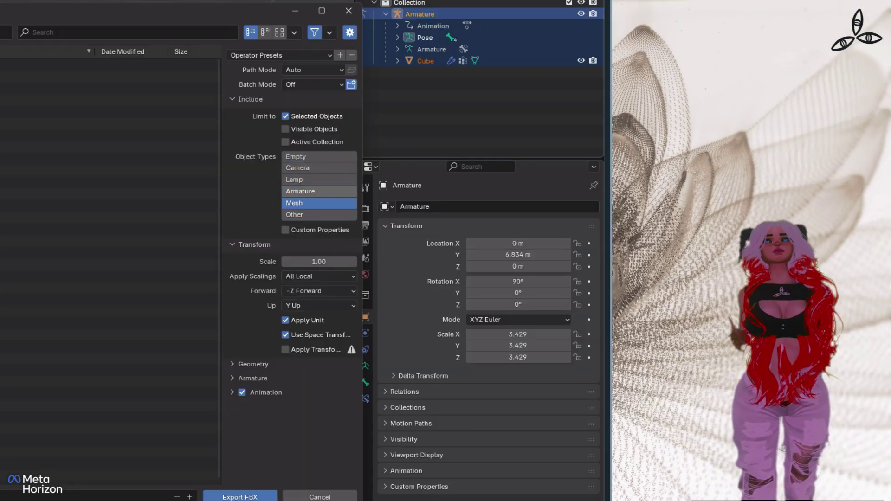
left_click(319, 203, "shift")
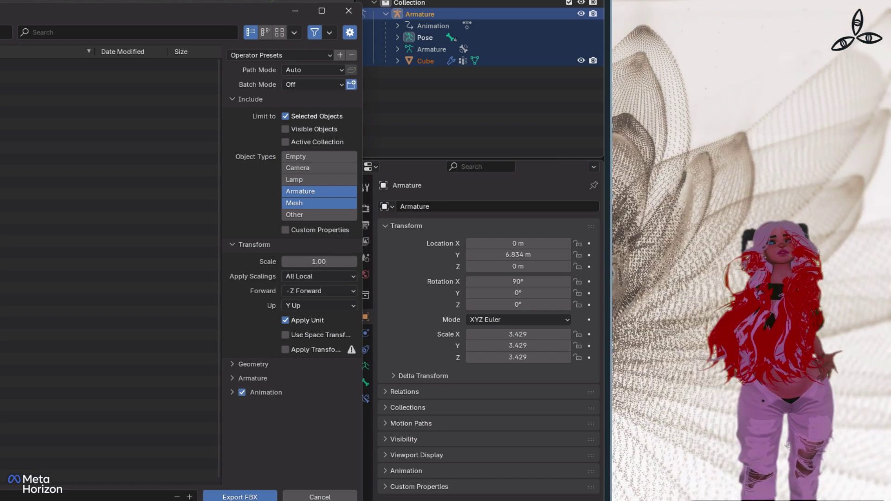
Disable Add Leaf Bones and enable Only Deform Bones in the FBX armature export options.
left_click(253, 364)
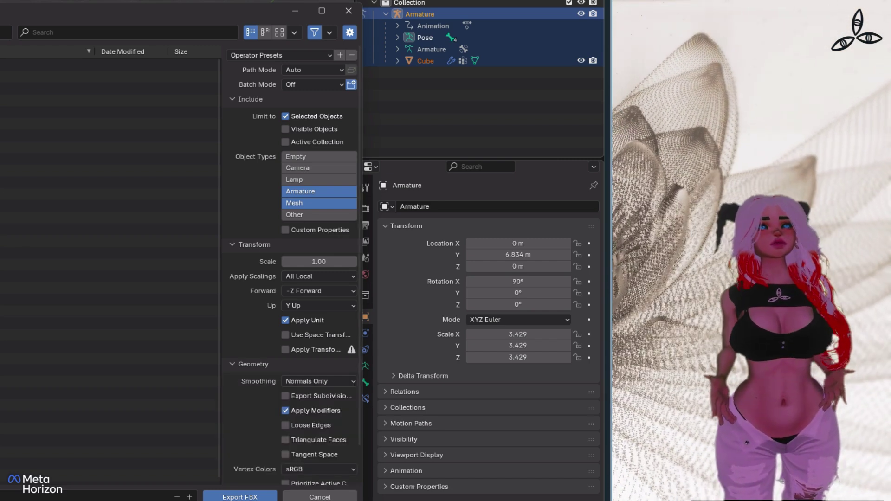
scroll(295, 265, "down", 2)
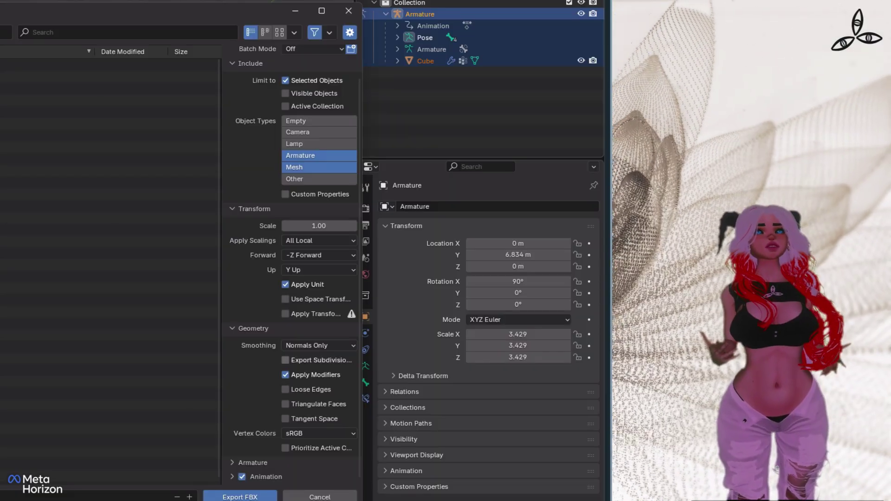
left_click(253, 463)
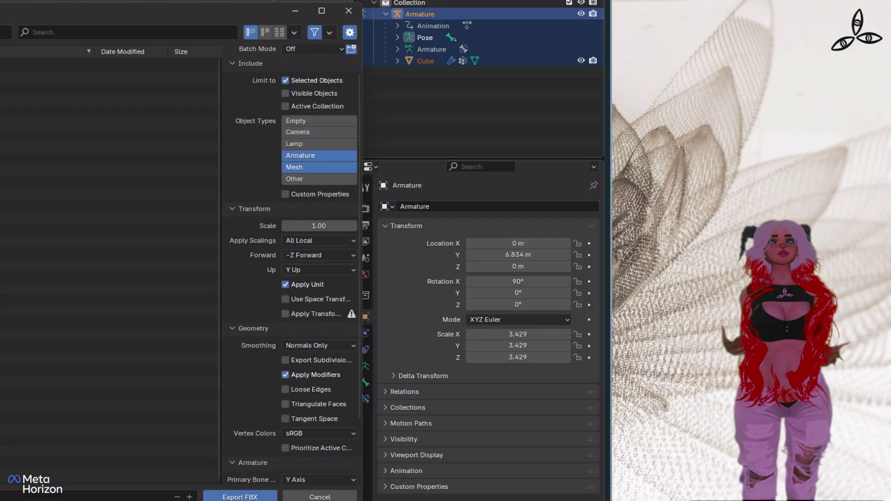
scroll(253, 463, "down", 4)
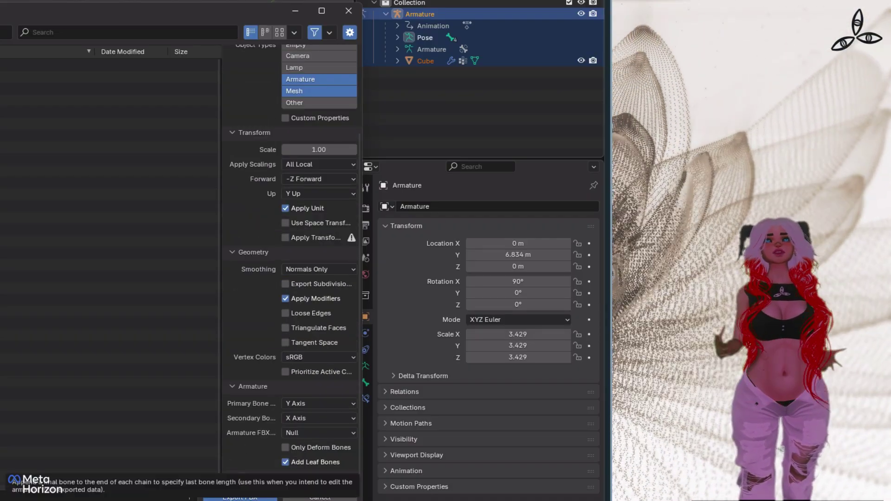
left_click(286, 463)
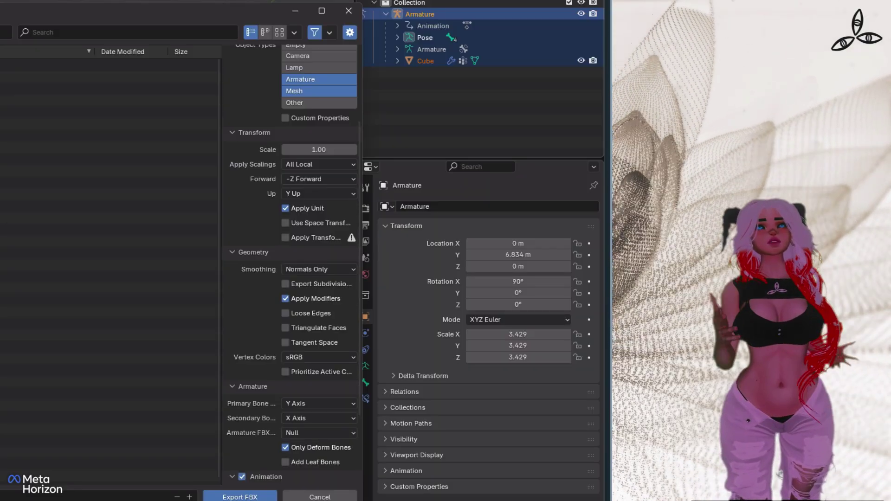
Set Simplify to 0 in the FBX animation export options.
left_click(232, 477)
scroll(292, 371, "down", 5)
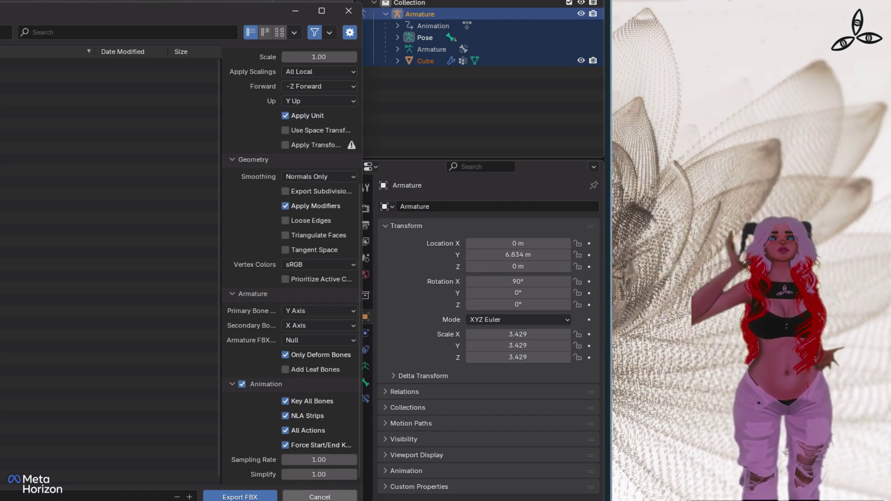
left_click(319, 474)
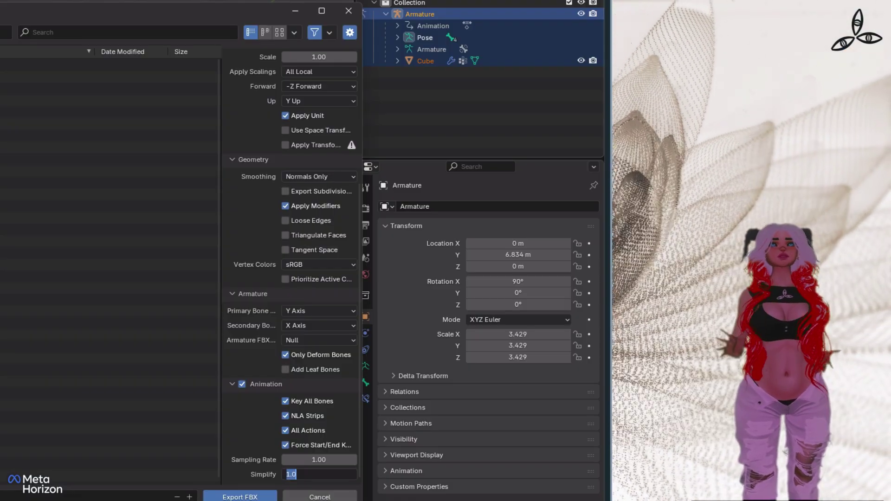
type("0")
key("Return")
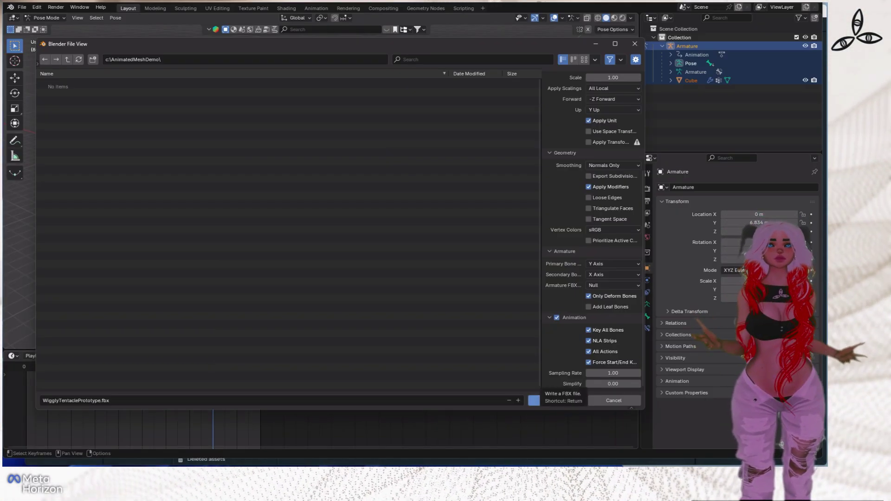
Export the FBX file and switch to the Worlds Desktop Editor.
left_click(532, 400)
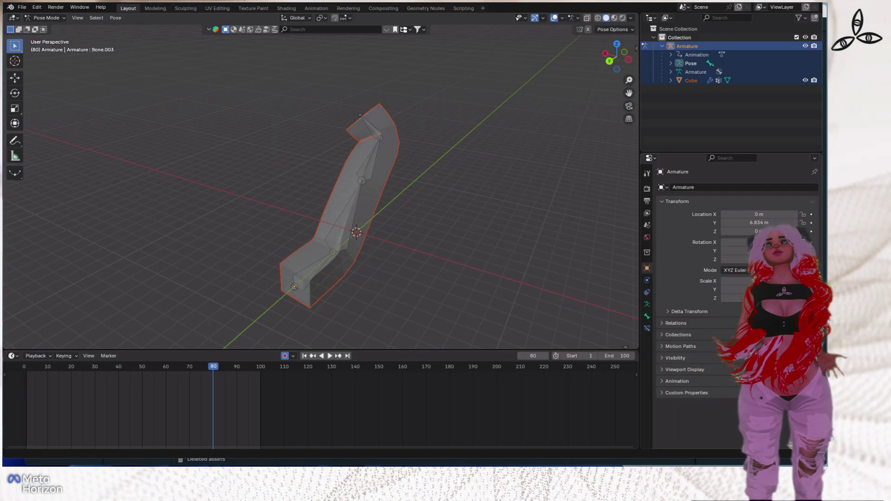
key("alt+Tab")
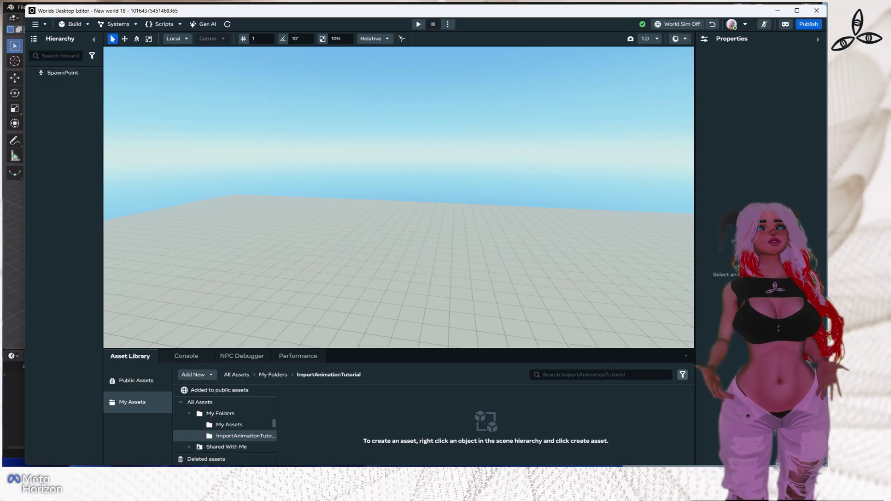
Import WigglyTentaclePrototype.fbx as a 3D model into the ImportAnimationTutorial folder, with Preserve offset pivots off and Import animations on.
left_click(219, 389)
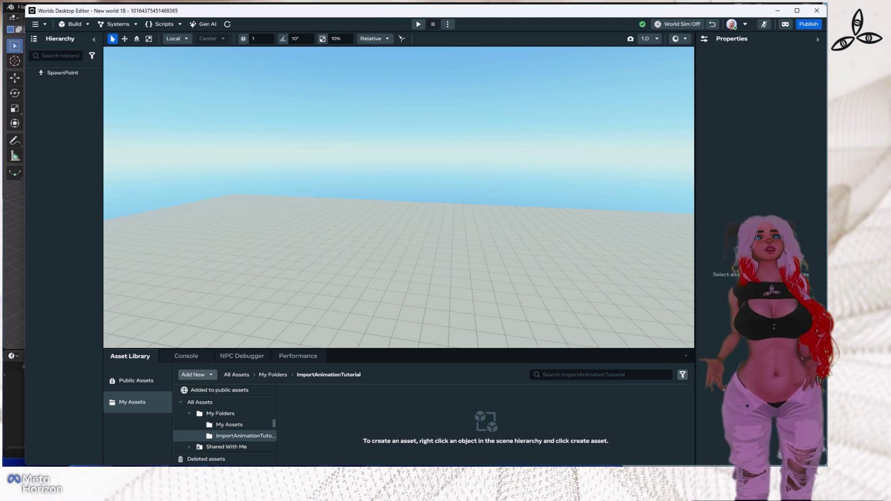
left_click(193, 375)
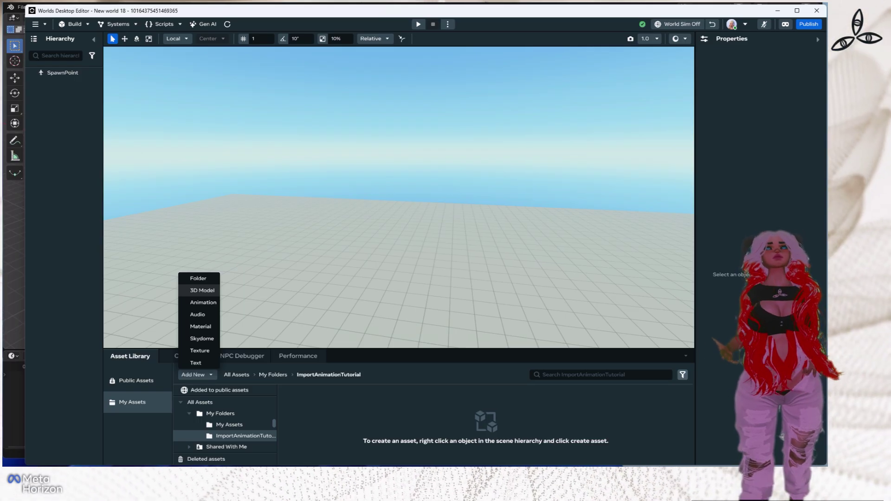
left_click(202, 290)
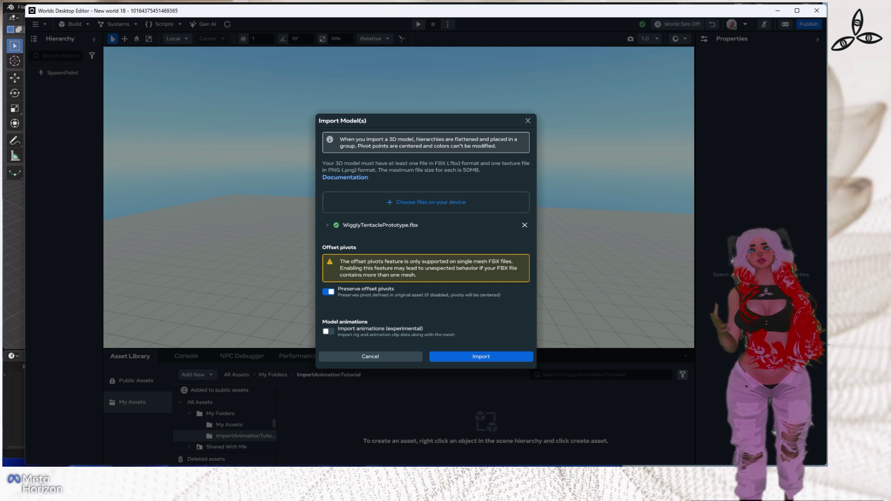
left_click(328, 292)
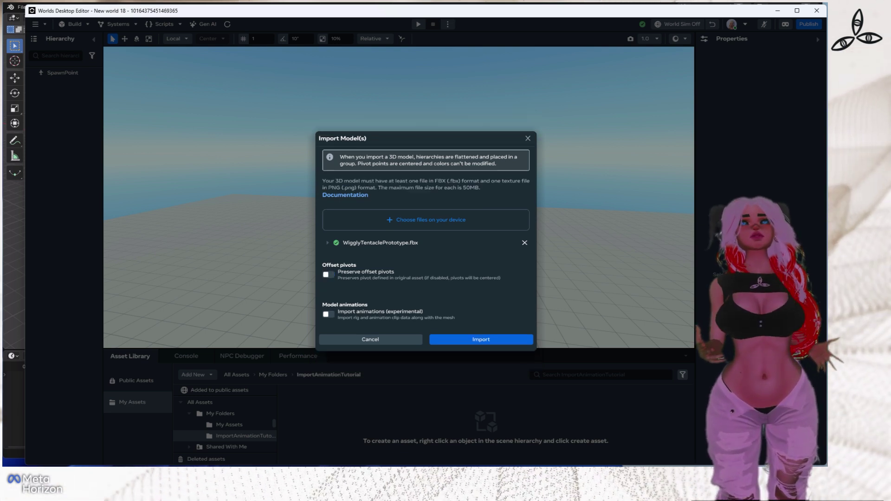
left_click(328, 315)
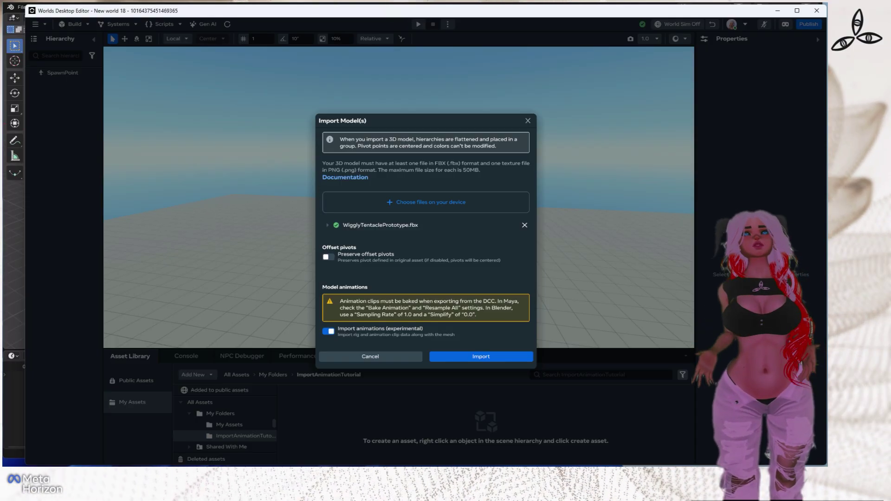
left_click(481, 356)
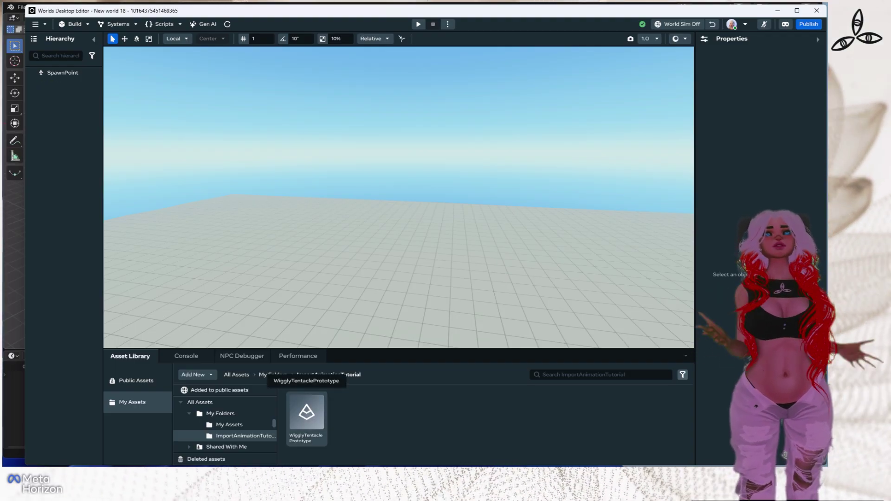
Place the WigglyTentaclePrototype asset in the world and set its scale to 1, 1, 1.
left_click_drag(306, 414, 329, 252)
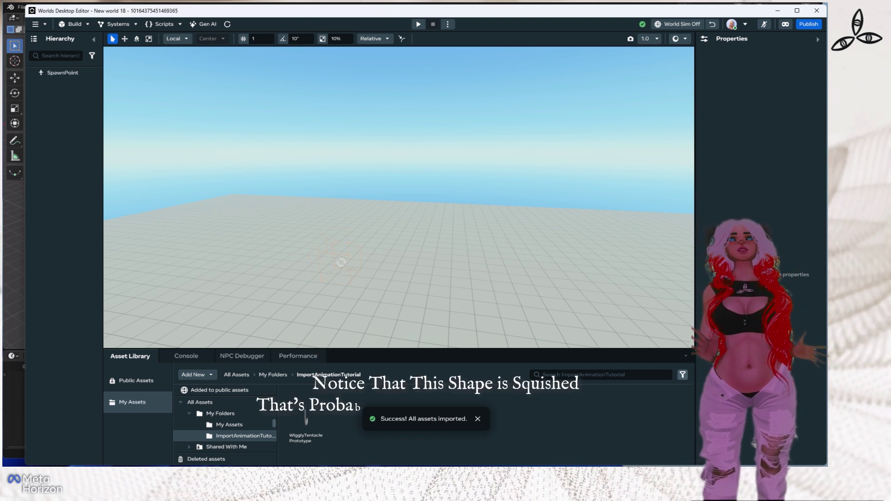
right_click_drag(342, 262, 297, 287)
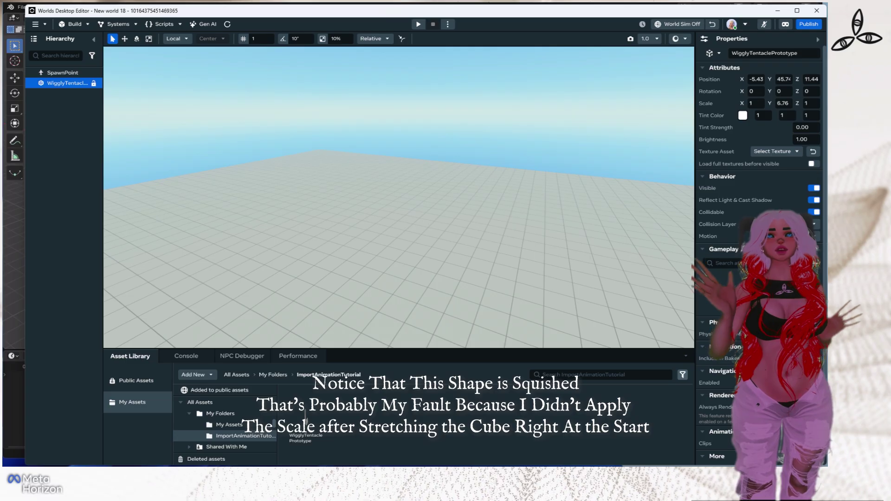
key("f")
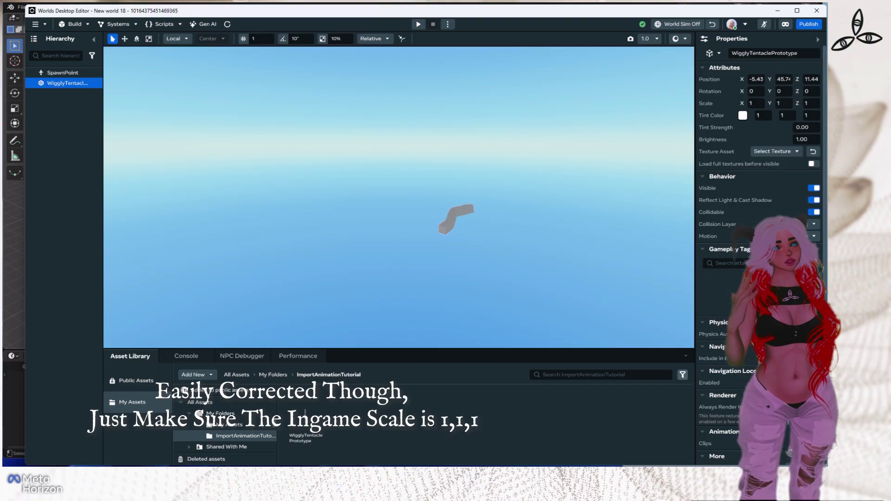
right_click_drag(399, 198, 395, 279)
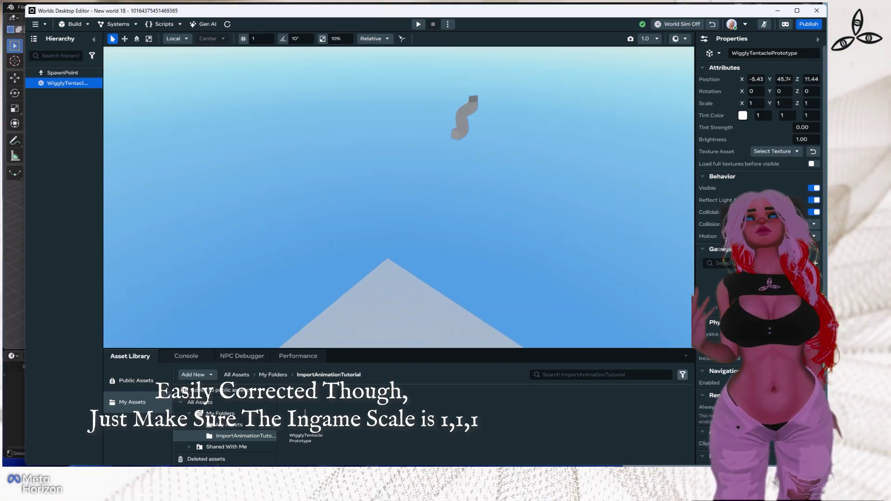
mouse_move(394, 278)
right_mouse_down()
mouse_move(408, 258)
mouse_move(383, 290)
mouse_move(383, 233)
mouse_move(383, 289)
right_mouse_up()
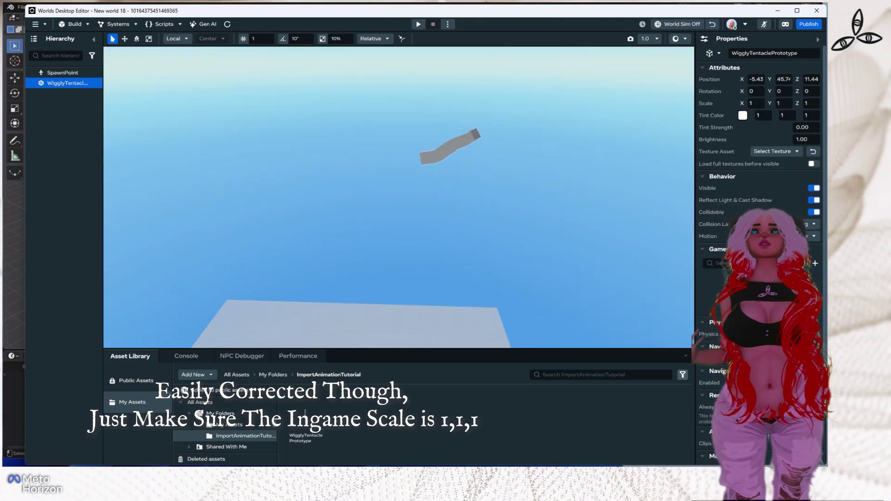
Set the tentacle's position to 0, 0, 0 and focus the view on it.
left_click(756, 79)
type("0")
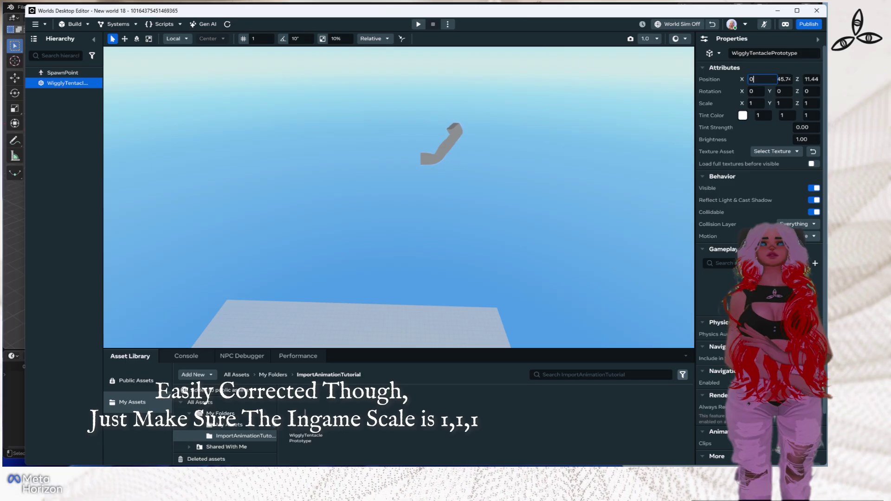
key("Tab")
type("0")
key("Tab")
type("0")
key("Return")
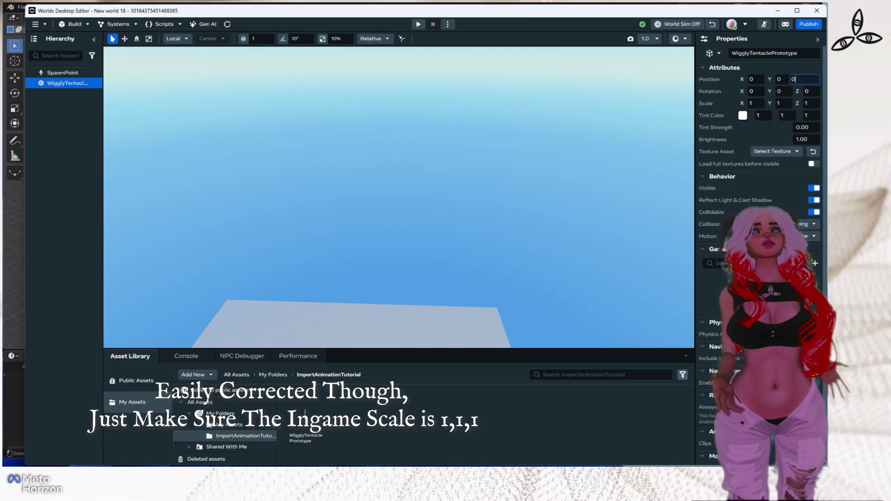
key("f")
right_click_drag(399, 197, 399, 242)
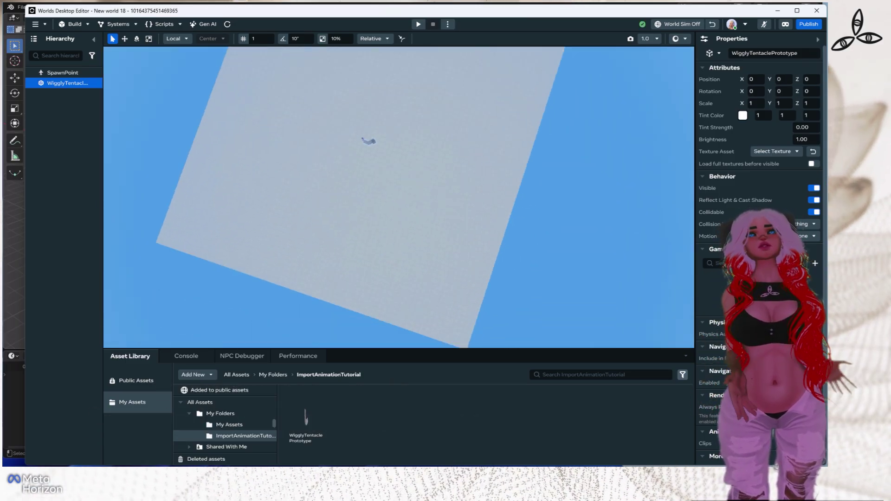
key("f")
right_click_drag(399, 198, 441, 160)
Move the tentacle away from the spawn point to Z 4.85 and rotate it to stand upright.
key("e")
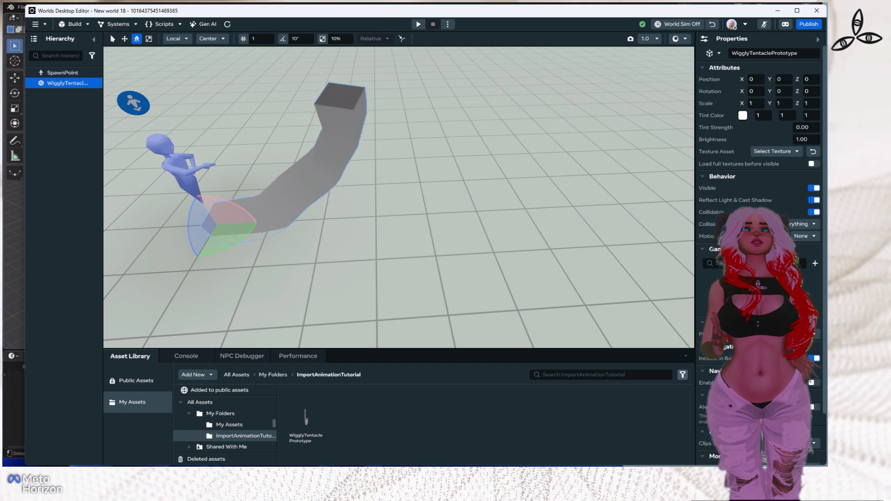
key("w")
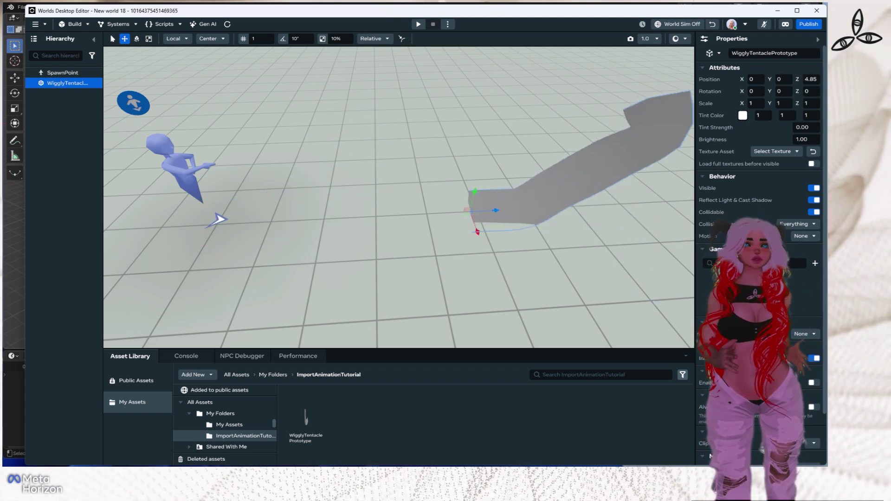
key("e")
left_click_drag(467, 188, 437, 220)
Start the world preview and walk the avatar around the tentacle to examine its animation.
left_click(418, 24)
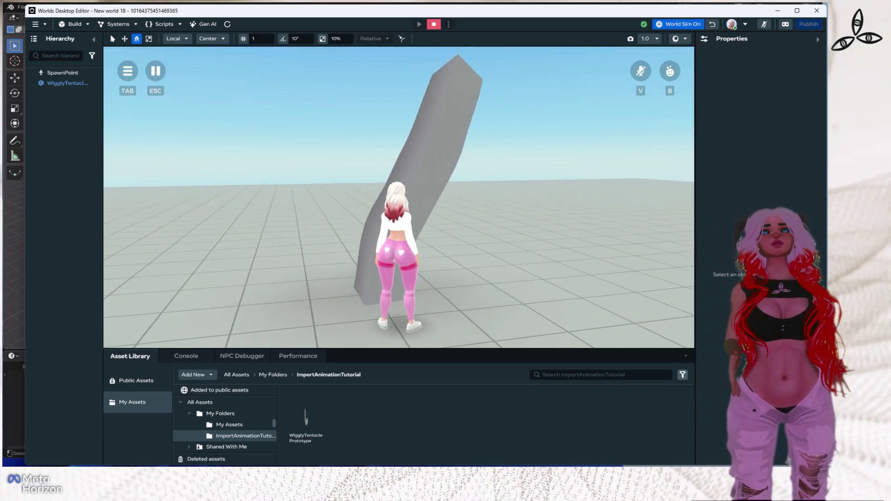
key("d")
key("a")
key("d")
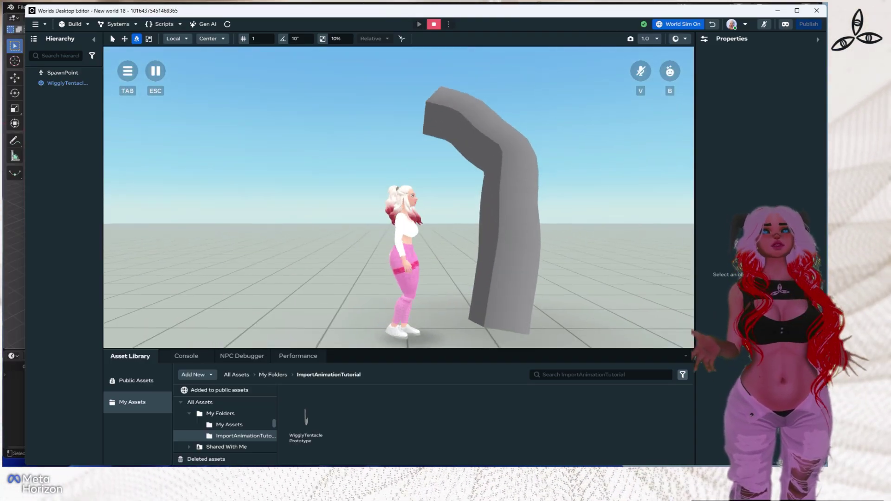
key("d")
key("a")
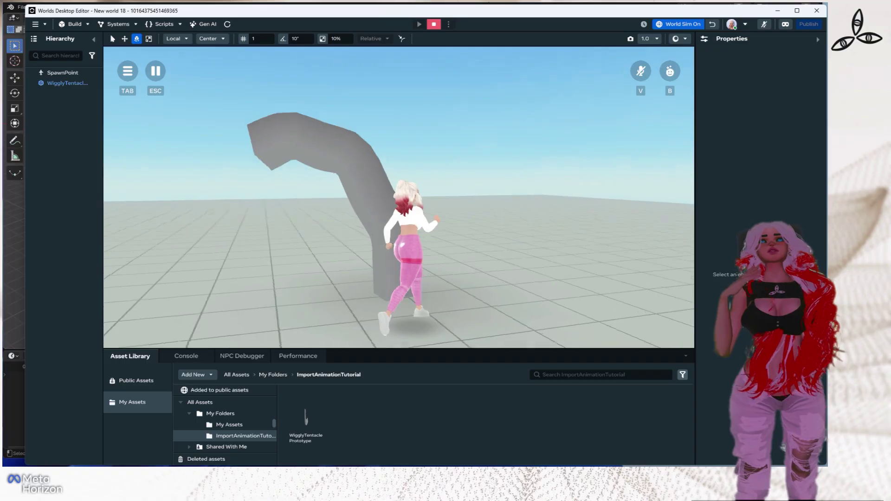
key("d")
key("d")
key("w")
key("d")
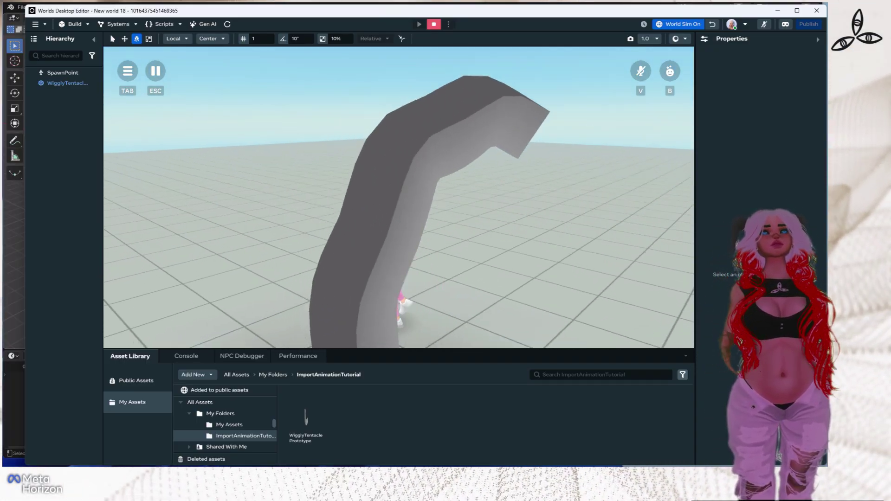
Jump the avatar by the tentacle and check its movement and size from several sides.
key("space")
key("w")
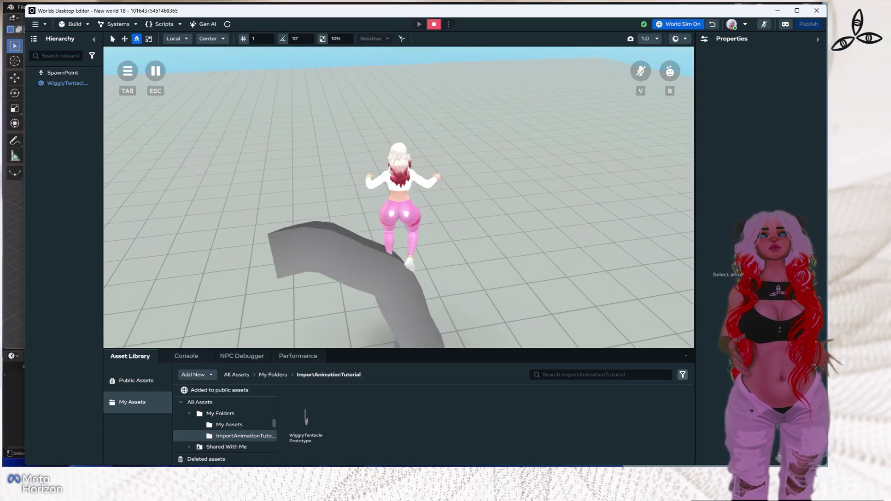
key("s")
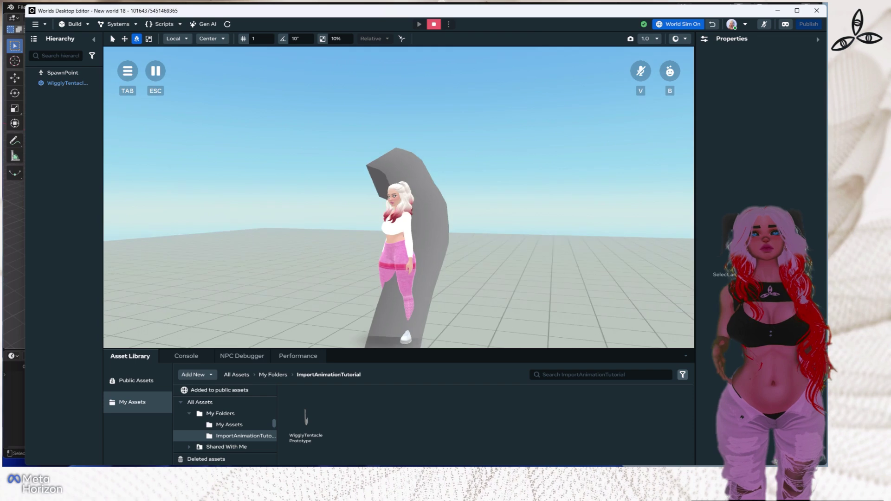
key("w")
key("s")
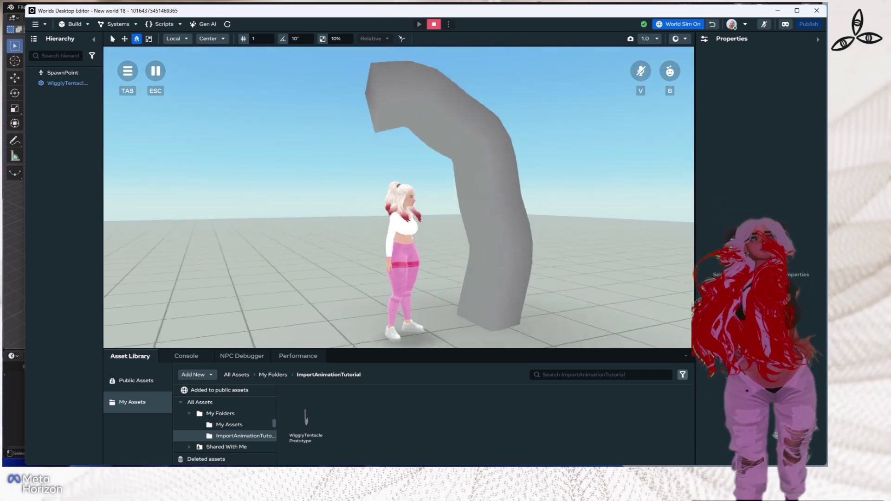
key("a")
key("s")
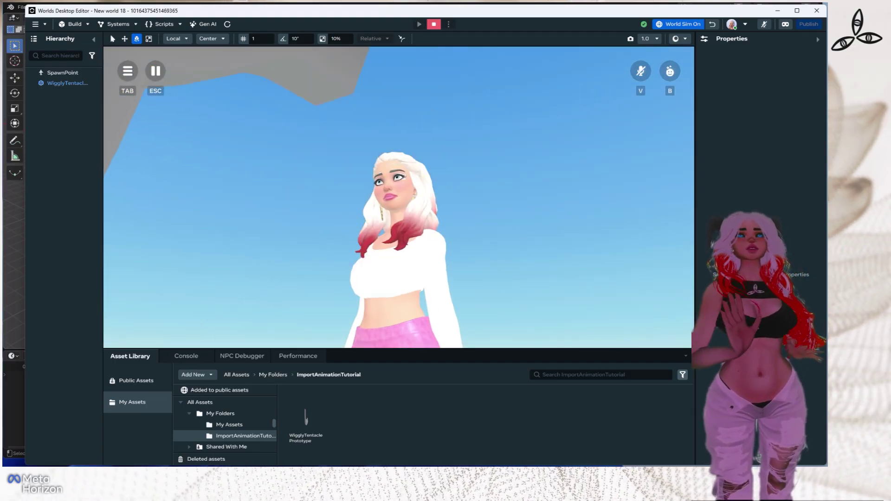
key("a")
key("w")
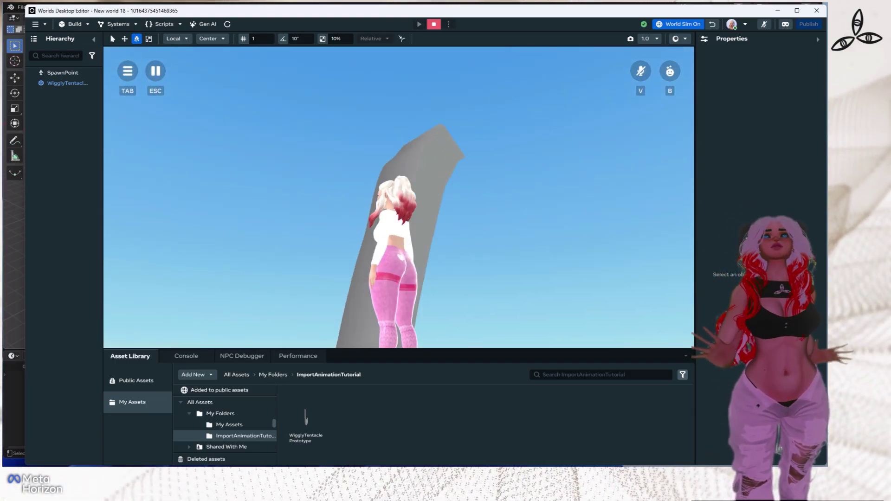
key("s")
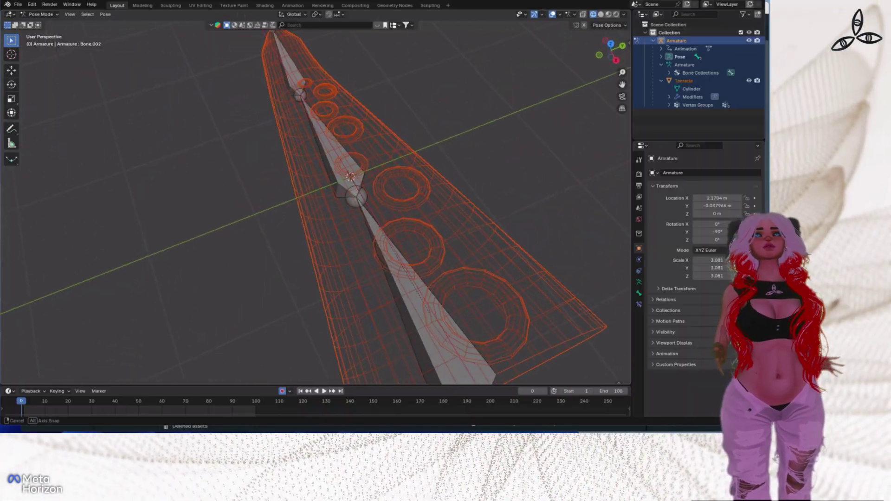
In Blender, rotate the middle bone and the root bone of the tentacle armature at frame 0.
middle_click_drag(325, 222, 341, 174)
middle_click_drag(260, 195, 204, 209)
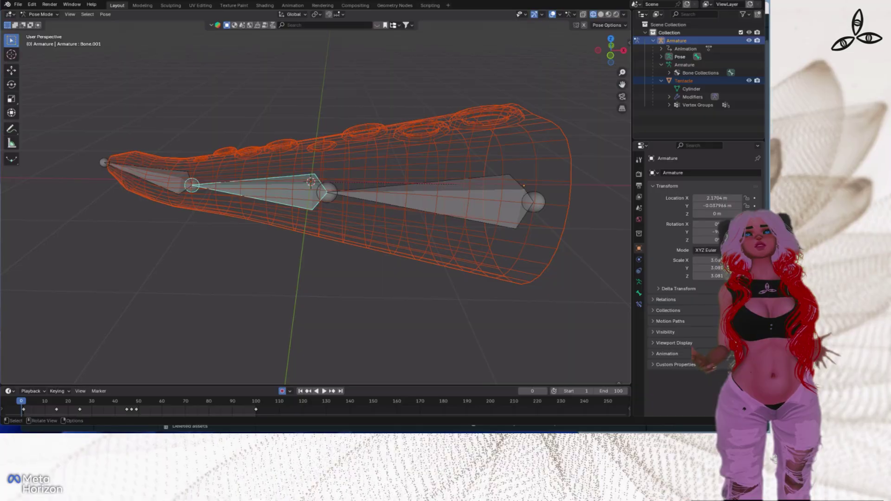
key("r")
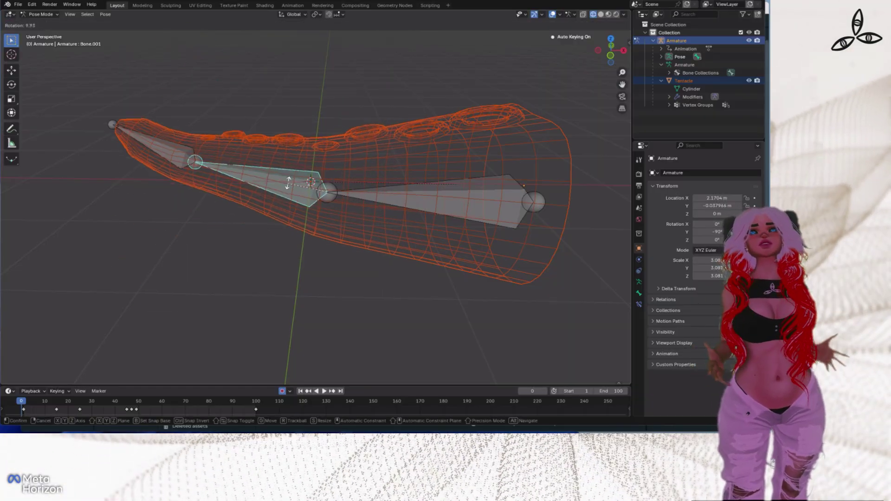
left_click(289, 177)
left_click(394, 193)
key("r")
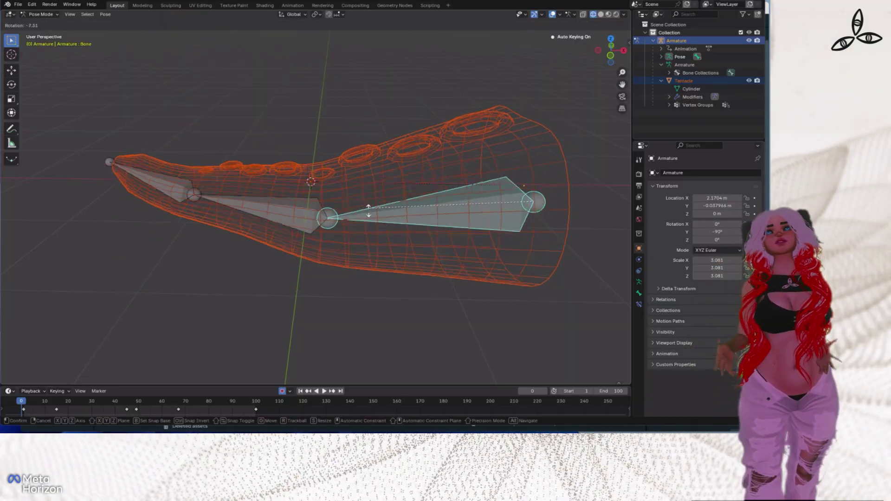
left_click(411, 218)
Rotate the tip bone about 13° to curl the tentacle's end, and swing the root bone the opposite way.
left_click(149, 213)
key("r")
left_click(165, 193)
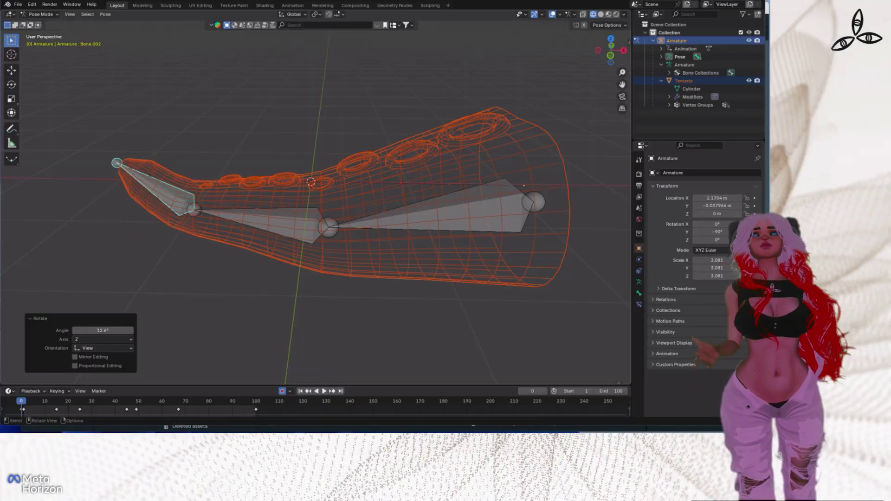
left_click(456, 213)
key("r")
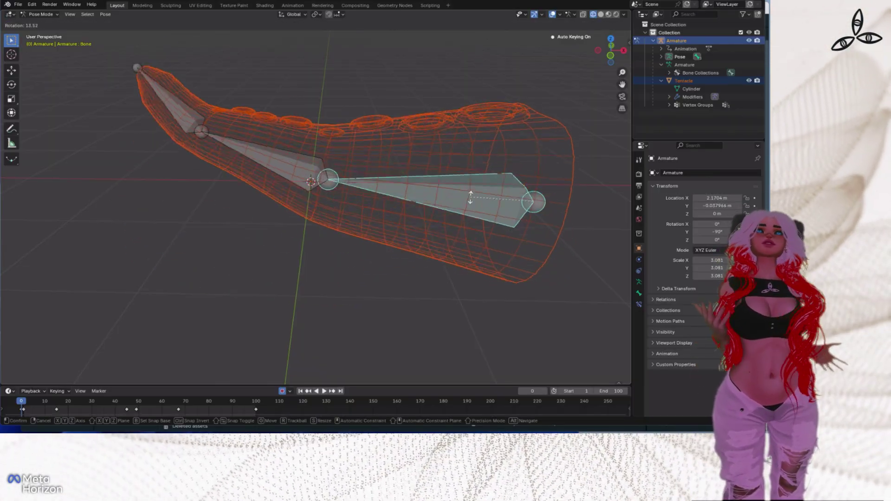
left_click(469, 191)
Rotate the tentacle's middle bone about -20° in a view facing the suckers.
left_click(289, 147)
middle_click_drag(423, 119, 344, 139)
key("r")
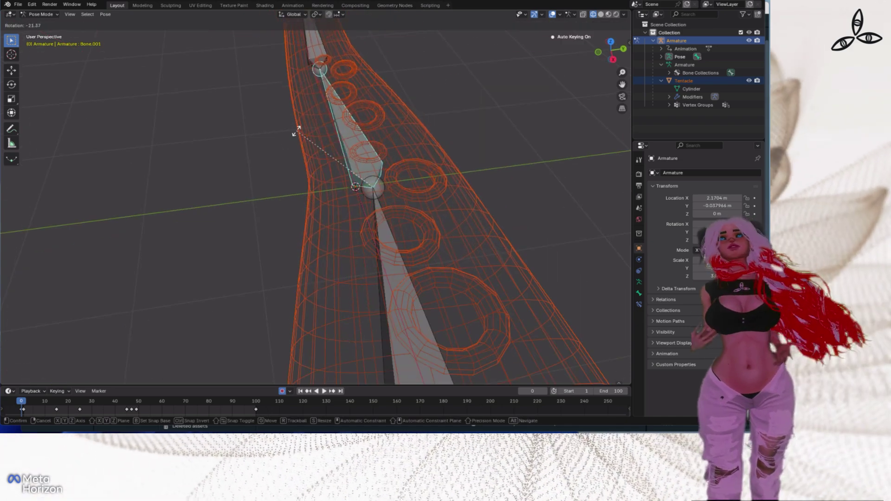
key("Return")
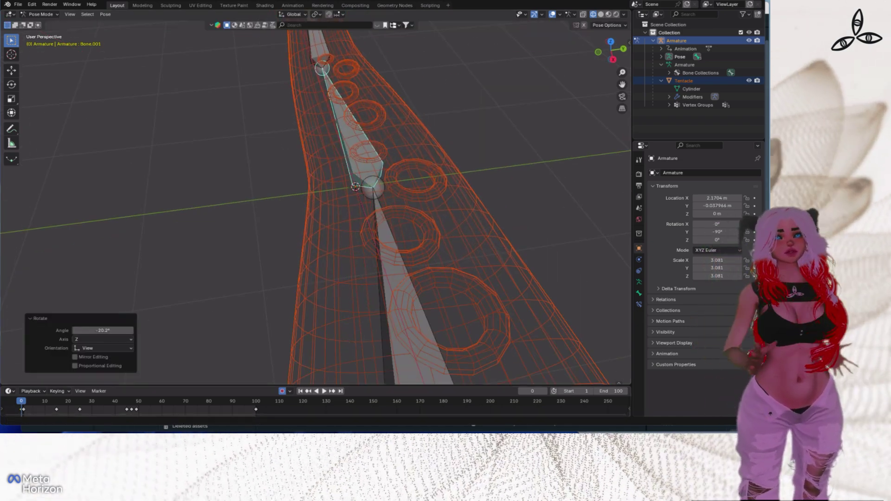
Switch to the Worlds Desktop Editor and start the world preview with both tentacles.
key("alt+Tab")
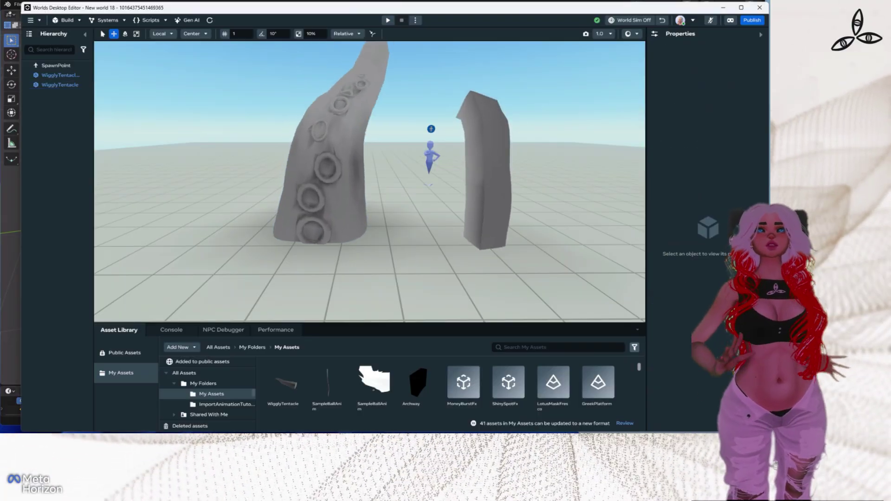
left_click(388, 19)
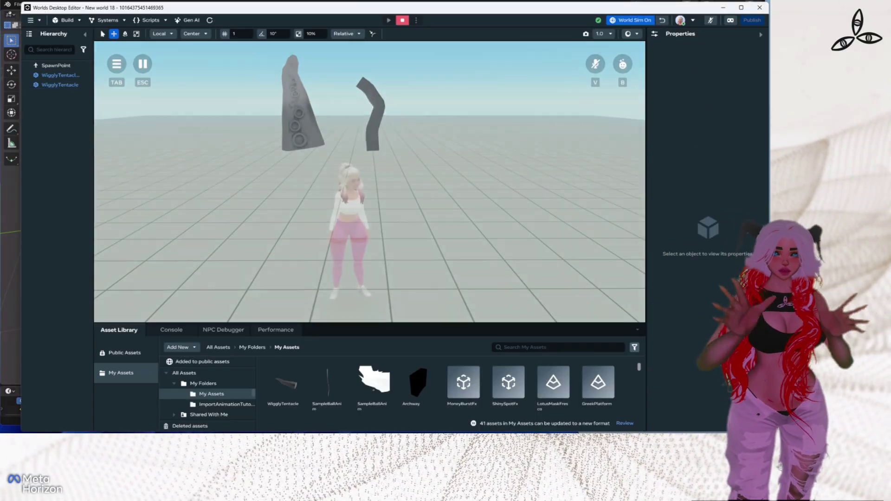
Walk the avatar up to and around both tentacles in the running preview to examine their animations from several sides.
key("w")
key("a")
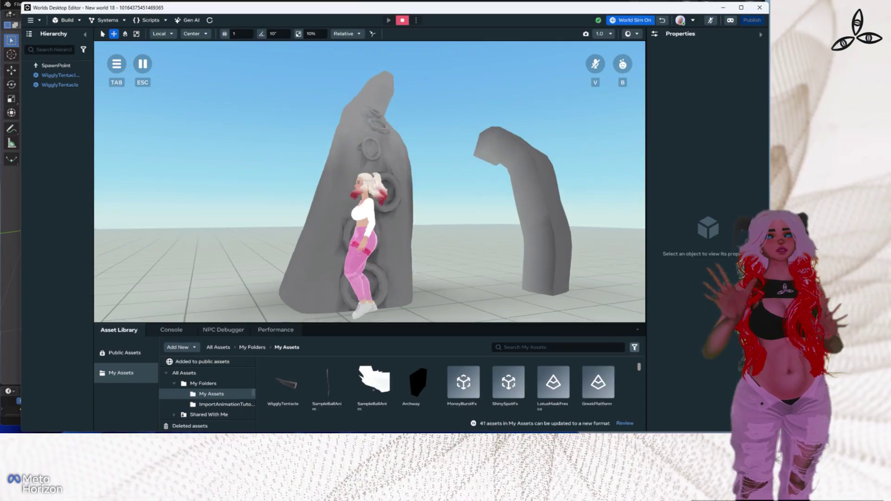
key("a")
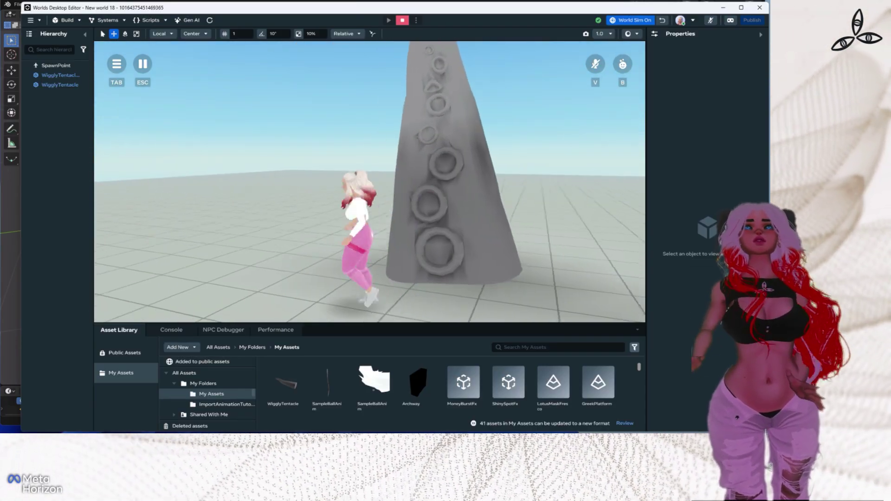
key("d")
key("s")
key("d")
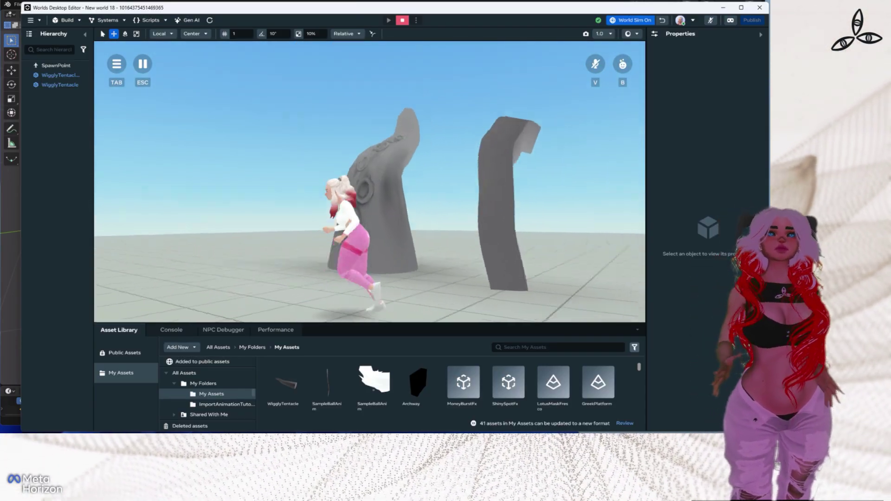
key("a")
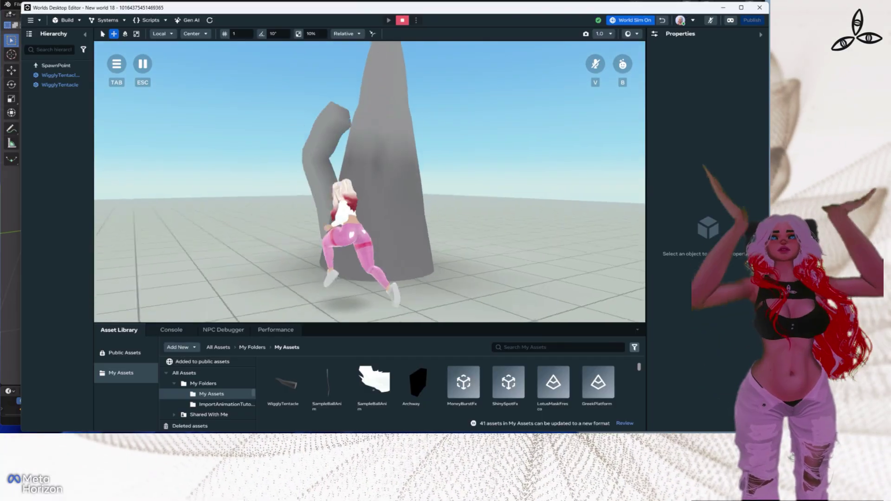
key("a")
key("s")
key("a")
key("w")
key("w")
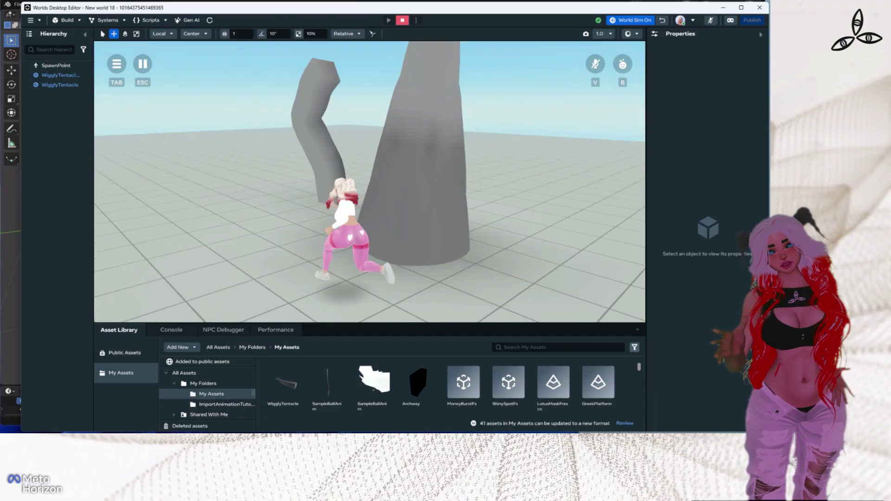
key("a")
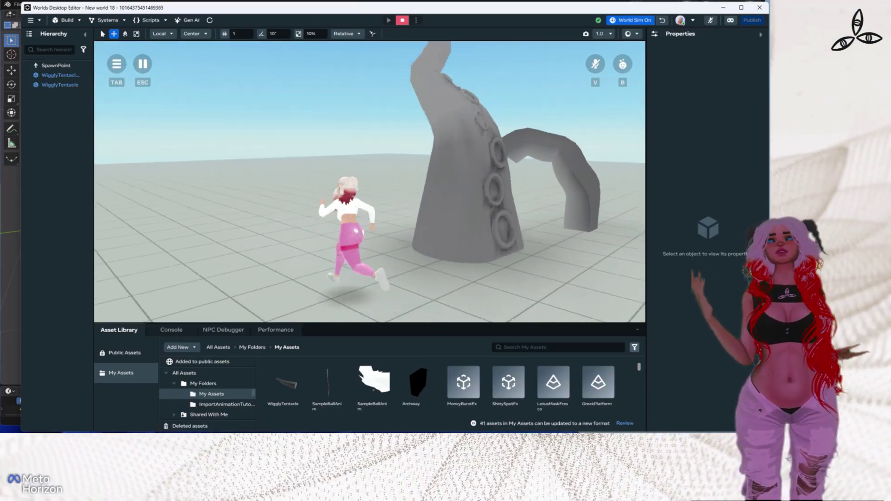
key("w")
key("d")
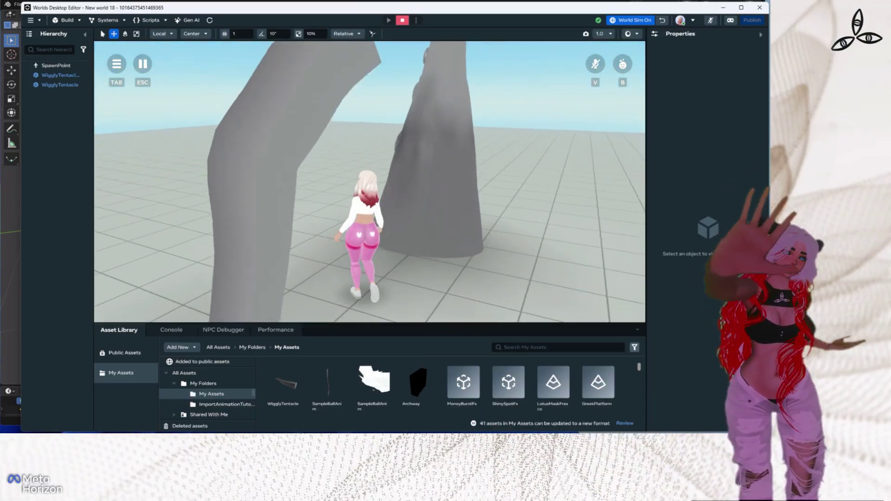